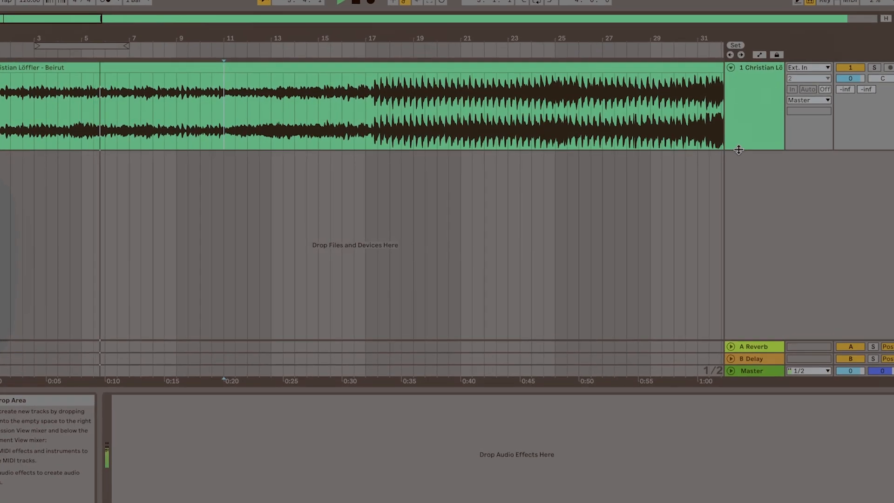
- Enlarge the height of the Christian Löffler reference track in the arrangement, hiding the detail view to make more room
{"action": "left_click_drag", "start_coordinate": [725, 154], "coordinate": [748, 327]}
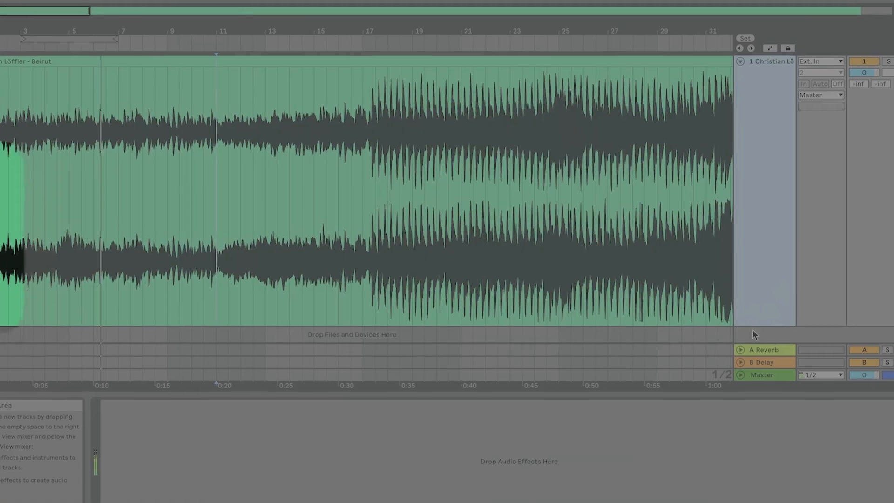
{"action": "key", "text": "super+alt+l"}
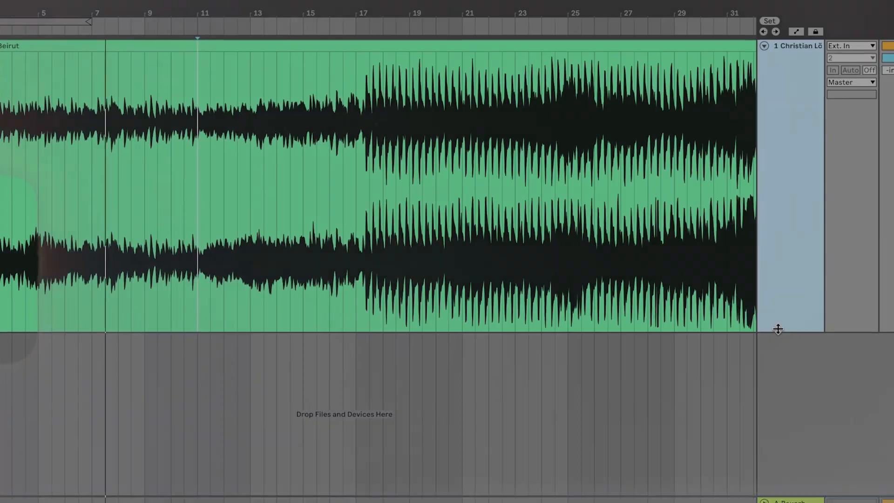
{"action": "left_click_drag", "start_coordinate": [769, 330], "coordinate": [774, 427]}
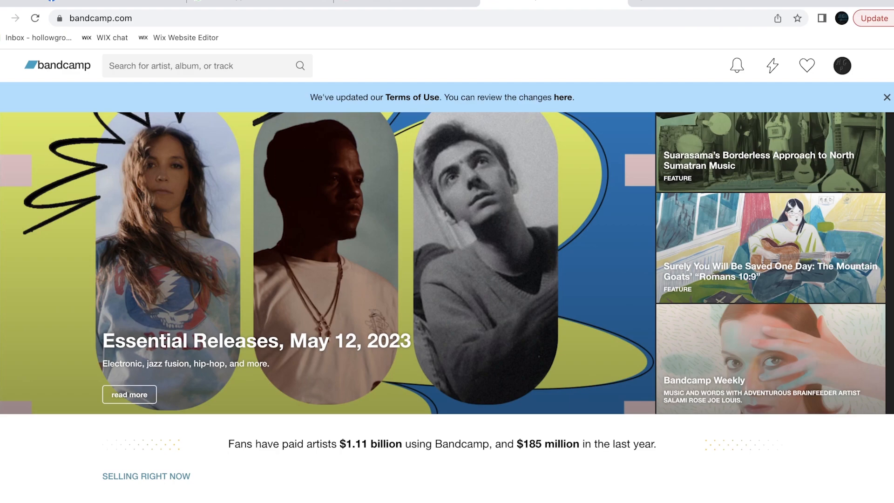
- Open the Hollow Ground Productions page on Bandcamp and look through the Christian Loffler Sample Pack
{"action": "left_click", "coordinate": [854, 61]}
{"action": "left_click", "coordinate": [793, 89]}
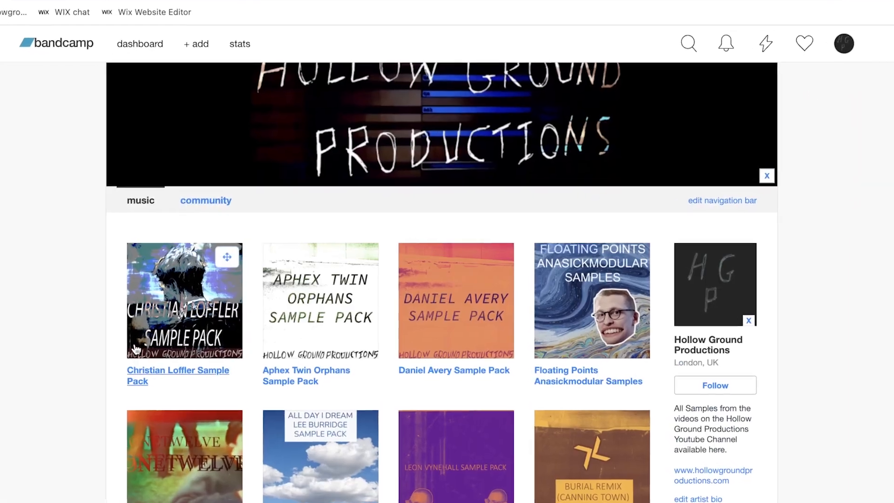
{"action": "left_click", "coordinate": [137, 350]}
{"action": "scroll", "coordinate": [137, 349], "scroll_direction": "down", "scroll_amount": 6}
{"action": "scroll", "coordinate": [447, 251], "scroll_direction": "down", "scroll_amount": 5}
{"action": "scroll", "coordinate": [447, 252], "scroll_direction": "up", "scroll_amount": 2}
- Go to hollowgroundproductions.com and browse the projects in its shop
{"action": "key", "text": "super+l"}
{"action": "type", "text": "hollow"}
{"action": "key", "text": "Return"}
{"action": "scroll", "coordinate": [447, 298], "scroll_direction": "down", "scroll_amount": 4}
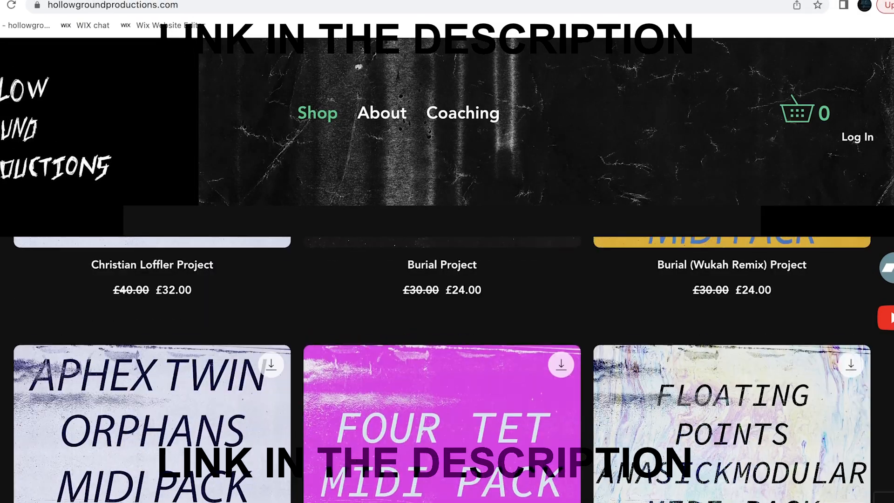
- Open the Christian Loffler Project product page and read what the MIDI pack includes
{"action": "scroll", "coordinate": [80, 313], "scroll_direction": "up", "scroll_amount": 4}
{"action": "left_click", "coordinate": [125, 343]}
{"action": "scroll", "coordinate": [126, 344], "scroll_direction": "down", "scroll_amount": 4}
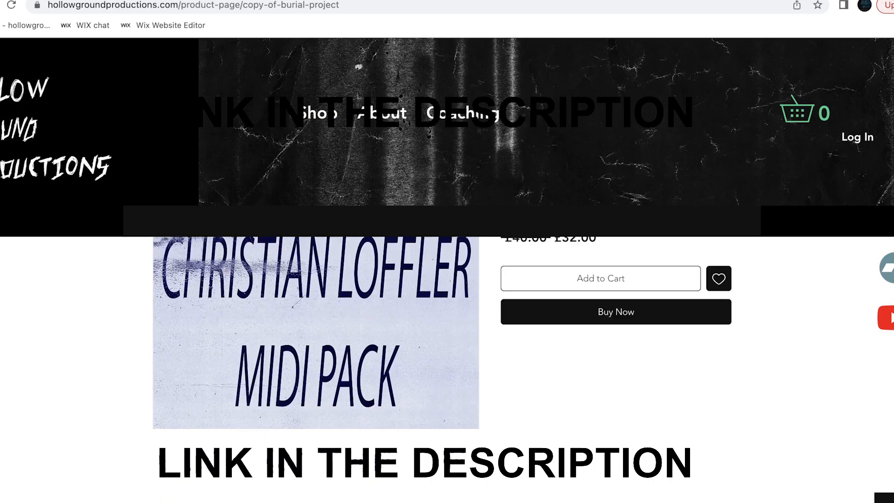
{"action": "scroll", "coordinate": [447, 251], "scroll_direction": "down", "scroll_amount": 8}
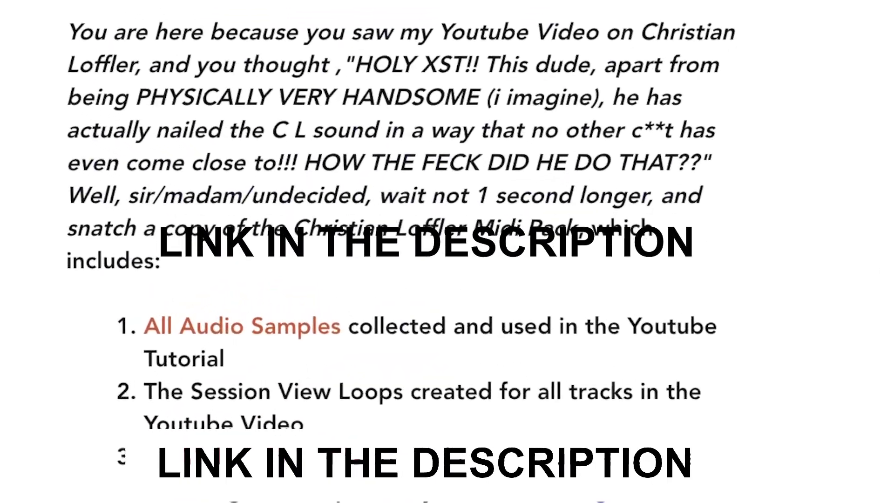
{"action": "left_click_drag", "start_coordinate": [482, 95], "coordinate": [144, 95]}
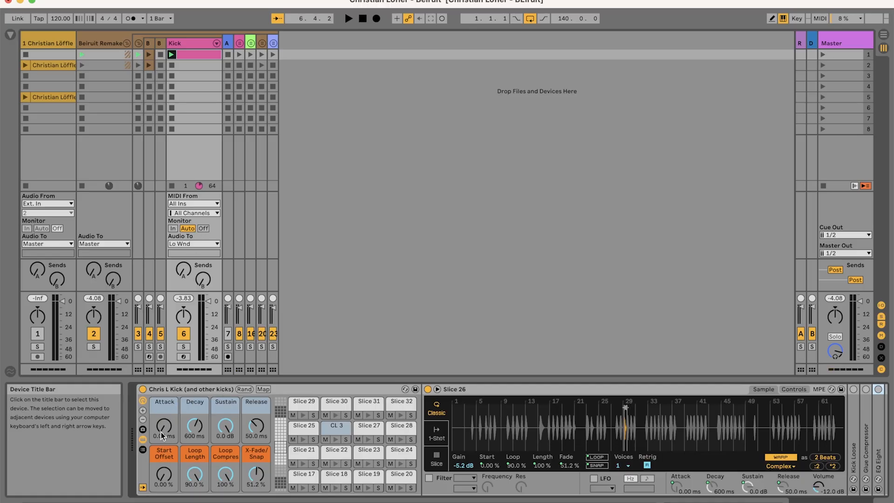
- Arm the Kick track for recording, audition slices from its drum rack, and start playback
{"action": "left_click", "coordinate": [183, 357]}
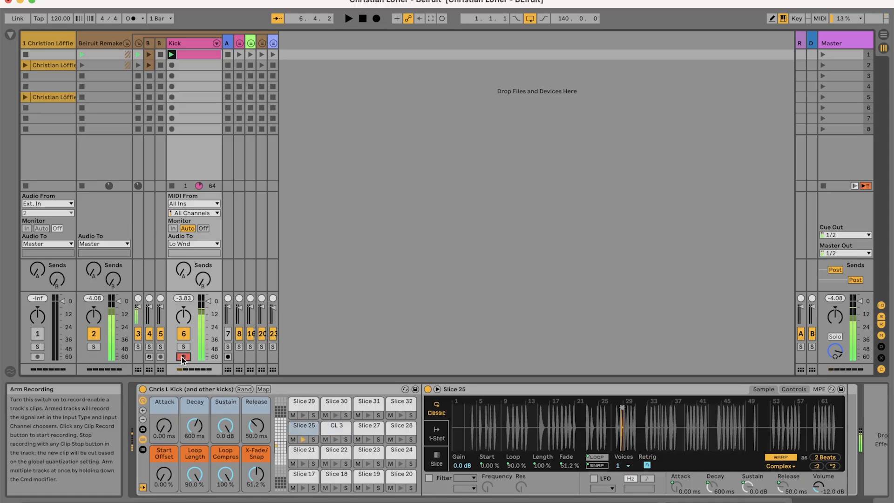
{"action": "key", "text": "w"}
{"action": "key", "text": "s"}
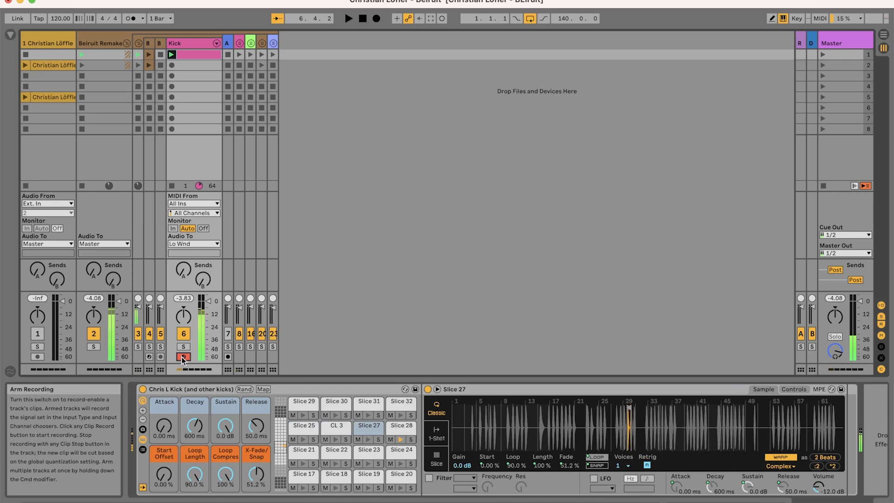
{"action": "key", "text": "space"}
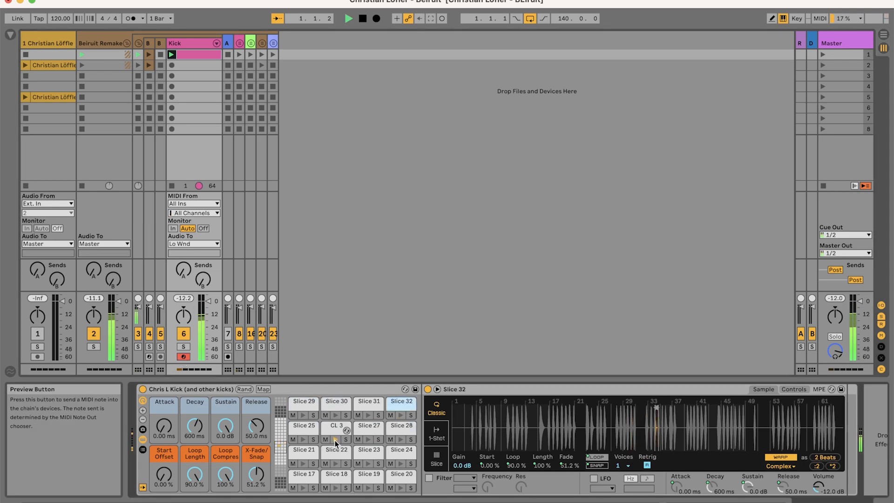
- Inspect the Kick clip and the track's device chain, unfolding the Glue Compressor and EQ Eight
{"action": "left_click", "coordinate": [196, 54]}
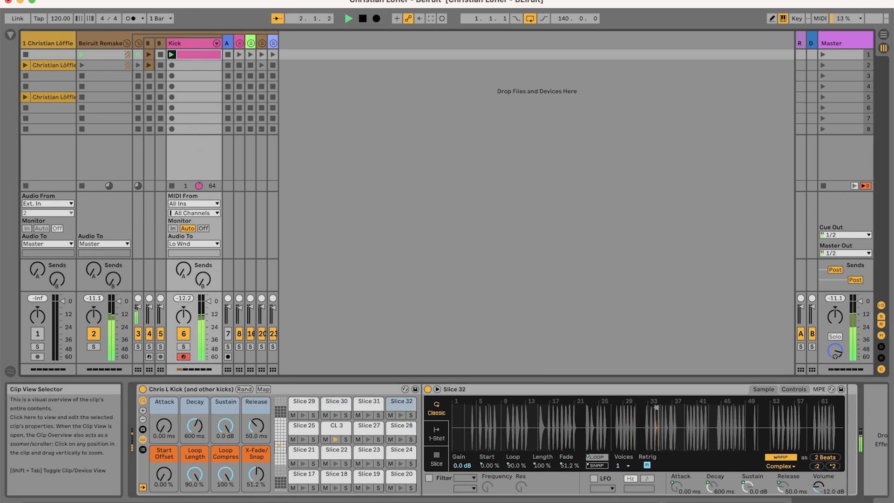
{"action": "left_click", "coordinate": [727, 501]}
{"action": "left_click", "coordinate": [863, 500]}
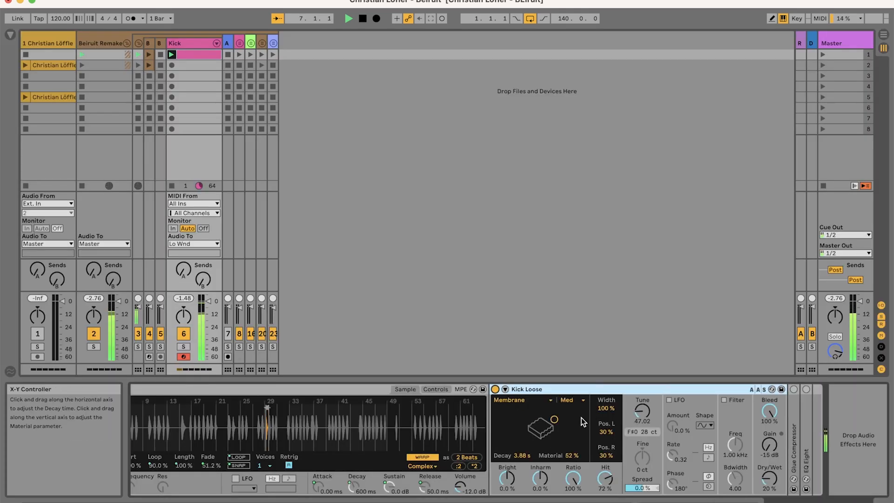
{"action": "double_click", "coordinate": [795, 454]}
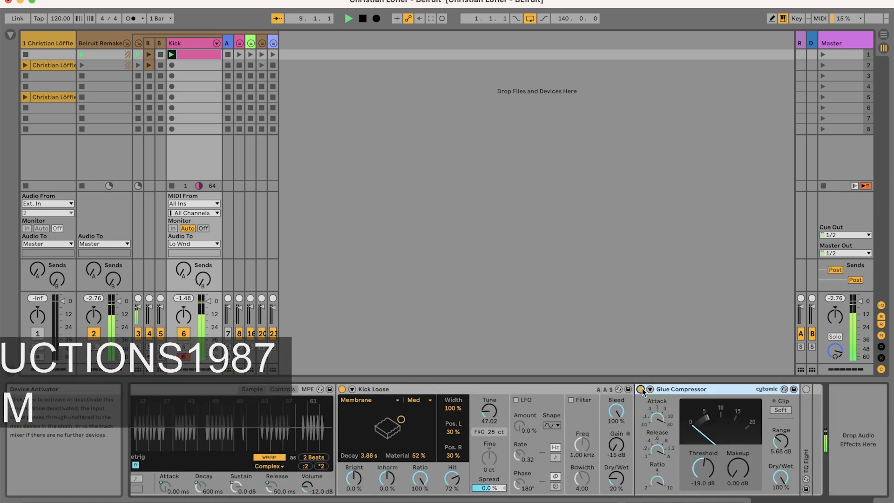
{"action": "double_click", "coordinate": [815, 472]}
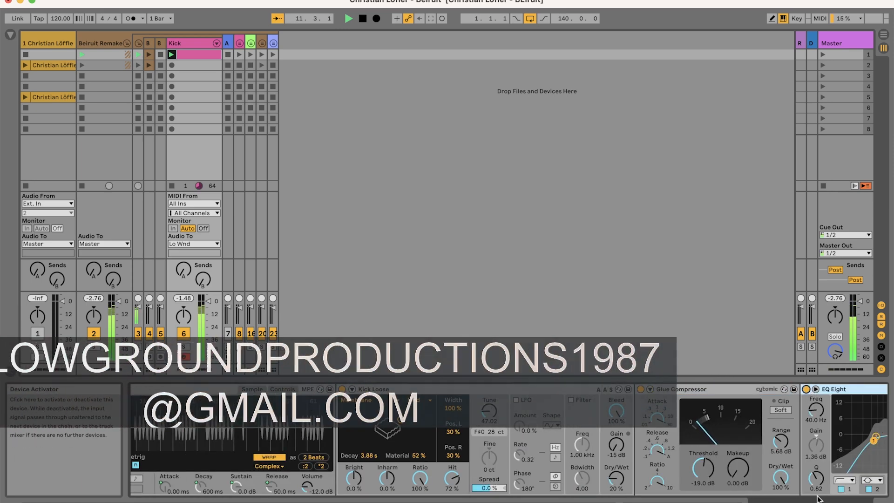
{"action": "scroll", "coordinate": [815, 474], "scroll_direction": "right", "scroll_amount": 6}
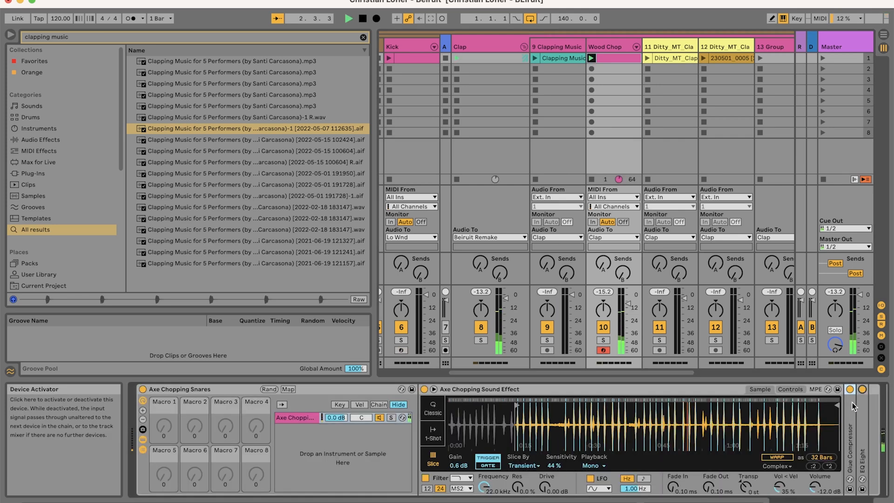
- Unfold the Wood Chop track's Glue Compressor and EQ Eight, and turn on EQ Eight on the Ditty_MT_Clap track
{"action": "double_click", "coordinate": [854, 406]}
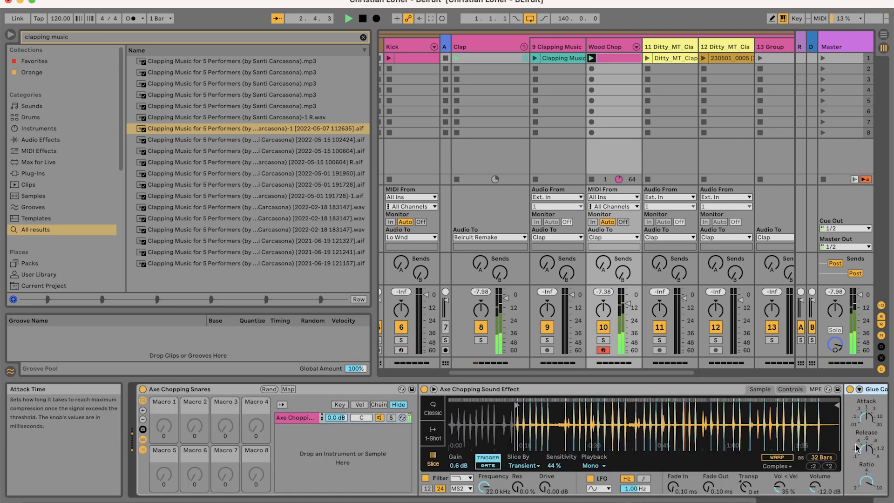
{"action": "double_click", "coordinate": [805, 429]}
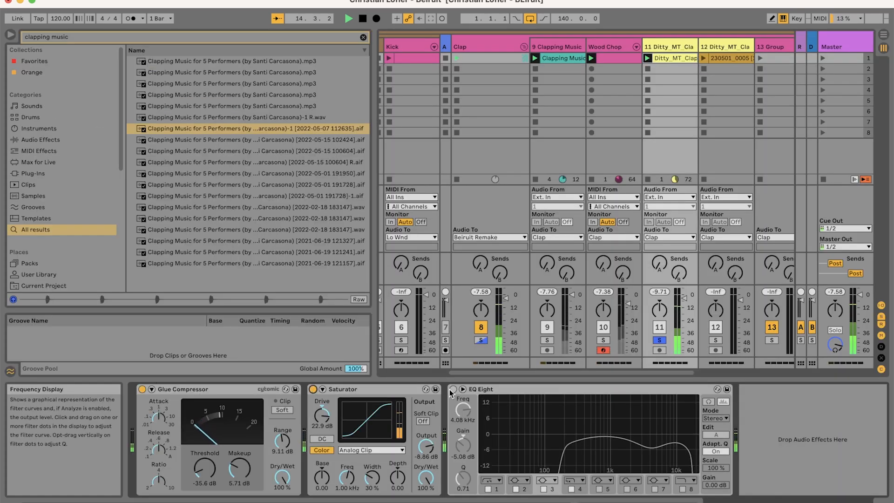
{"action": "left_click", "coordinate": [453, 390]}
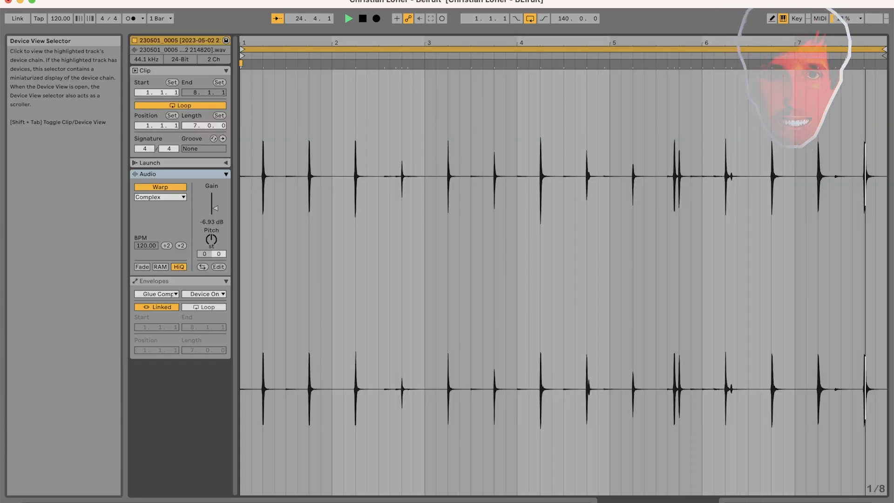
- In track 12's device chain, unfold and turn on the Saturator, turn on EQ Eight, and unsolo the track
{"action": "left_click", "coordinate": [799, 501]}
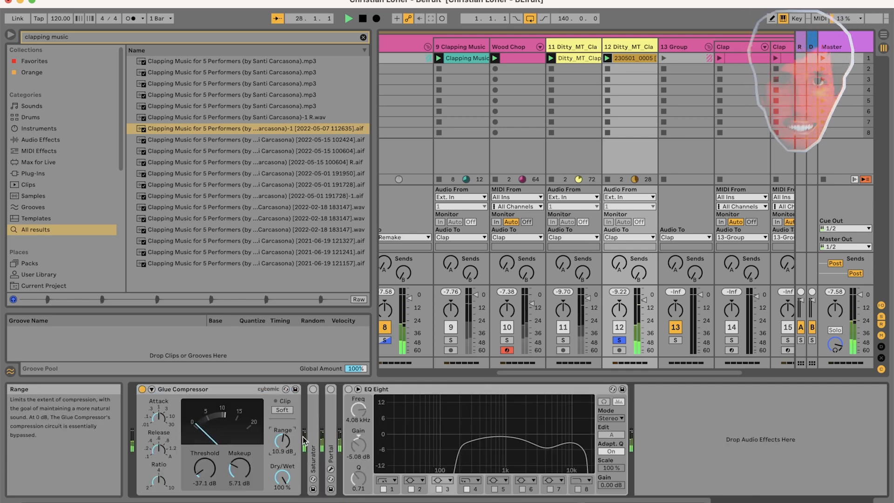
{"action": "double_click", "coordinate": [317, 440]}
{"action": "left_click", "coordinate": [314, 392]}
{"action": "left_click", "coordinate": [454, 390]}
{"action": "left_click", "coordinate": [472, 390]}
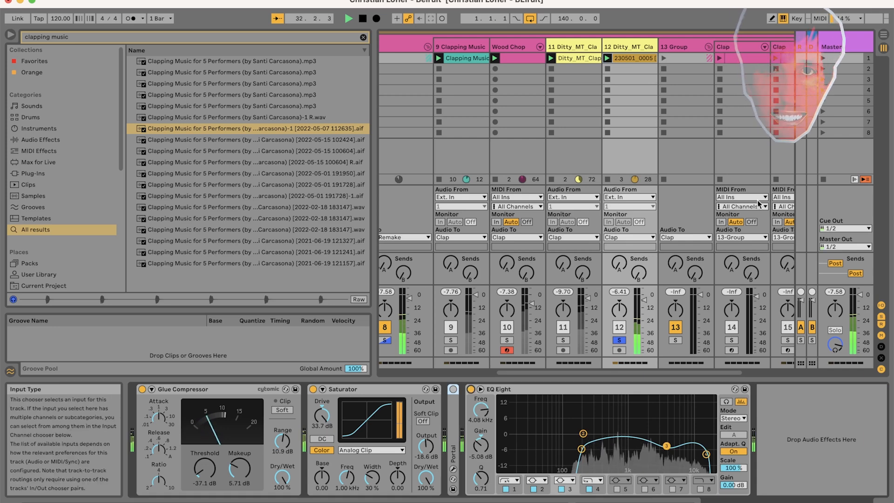
{"action": "left_click", "coordinate": [620, 341]}
- Hide the browser, launch the clip on Clap track 14, and zoom in on its sliced wood sound sample
{"action": "key", "text": "super+alt+b"}
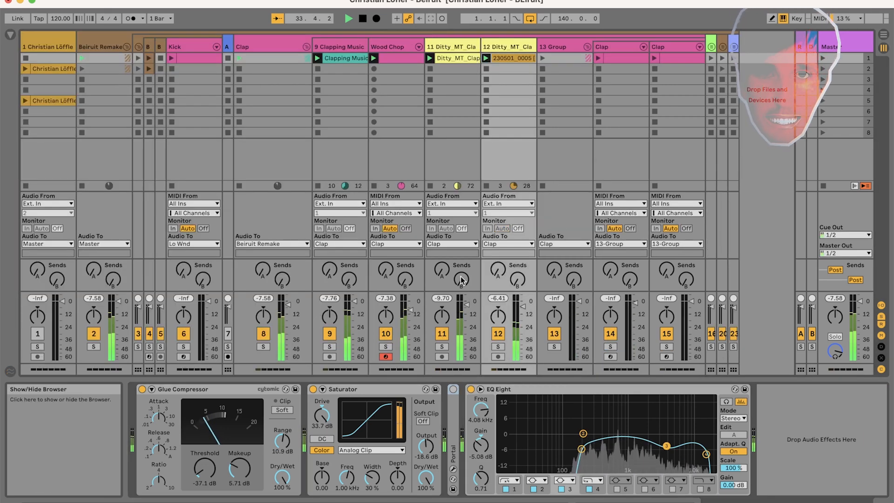
{"action": "left_click", "coordinate": [600, 57]}
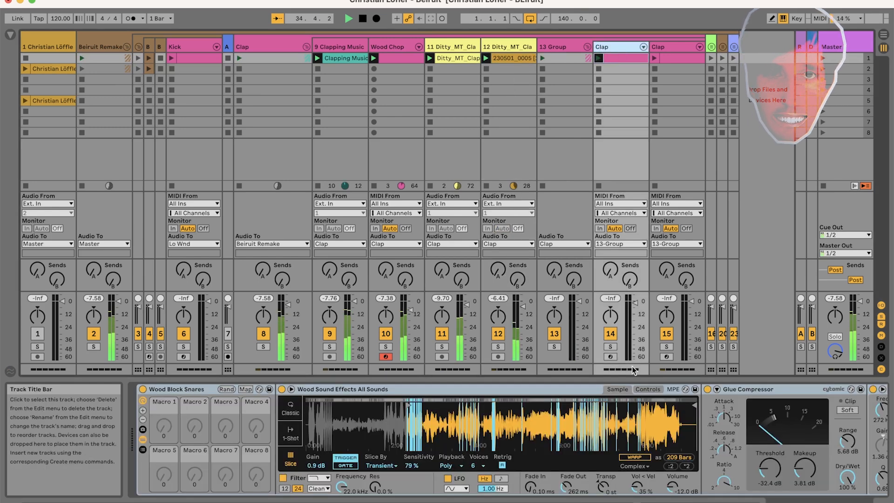
{"action": "left_click_drag", "start_coordinate": [524, 427], "coordinate": [625, 431]}
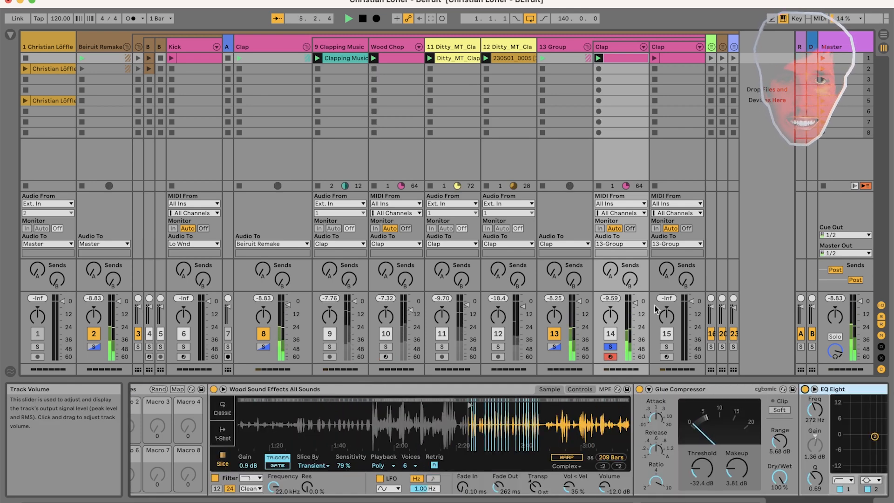
- Solo Clap track 15 and launch its first clip
{"action": "left_click", "coordinate": [670, 346]}
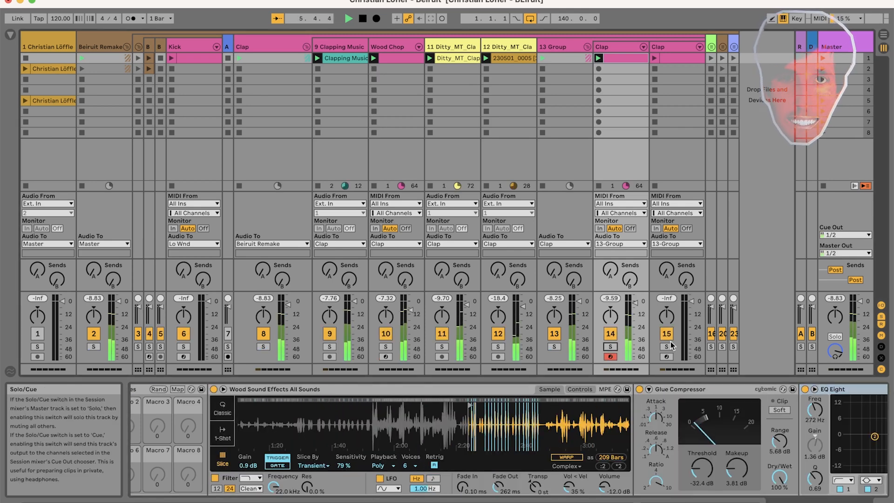
{"action": "left_click", "coordinate": [655, 58]}
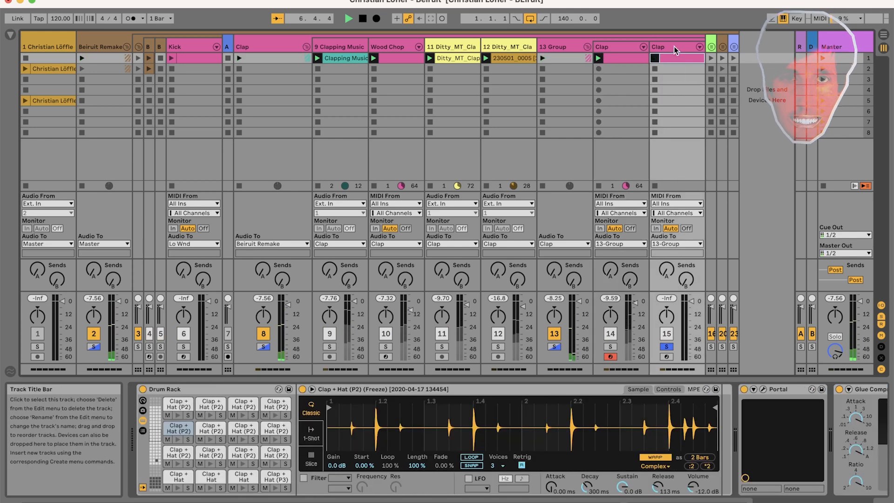
- Examine the sample on the drum rack's upper-right Clap + Hat (P2) pad, and open the Portal plug-in
{"action": "left_click", "coordinate": [275, 406]}
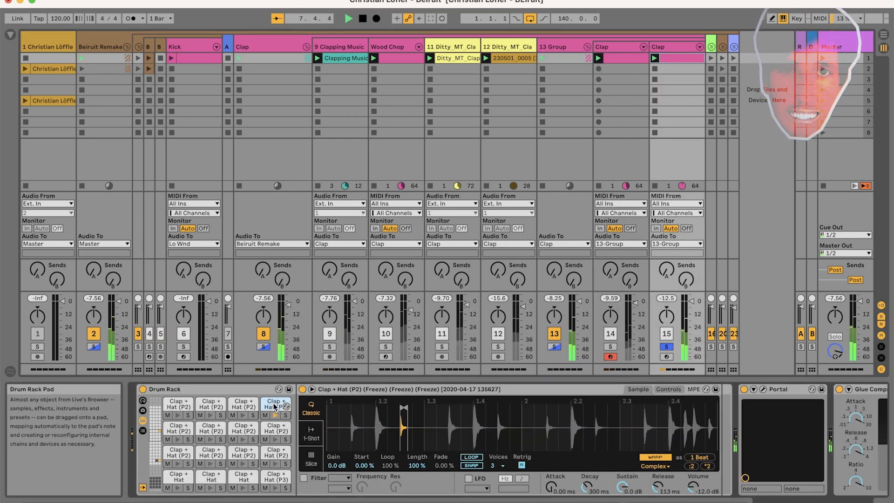
{"action": "left_click_drag", "start_coordinate": [343, 415], "coordinate": [473, 437]}
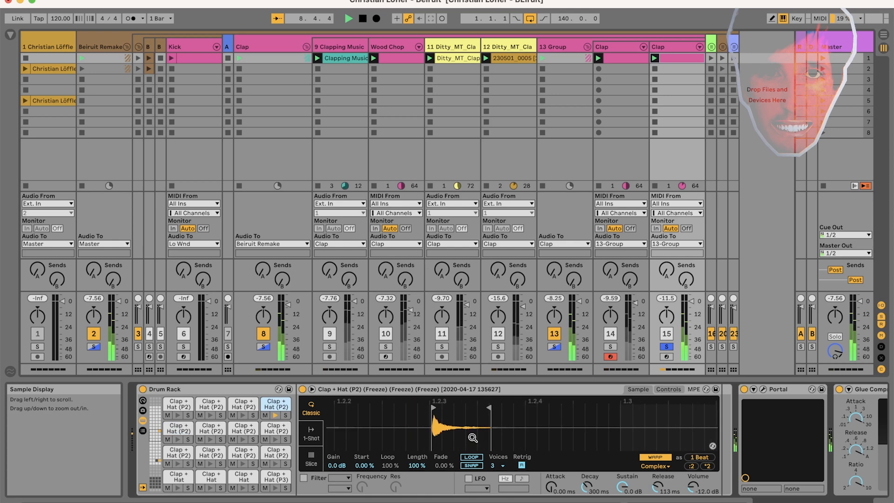
{"action": "left_click", "coordinate": [754, 390]}
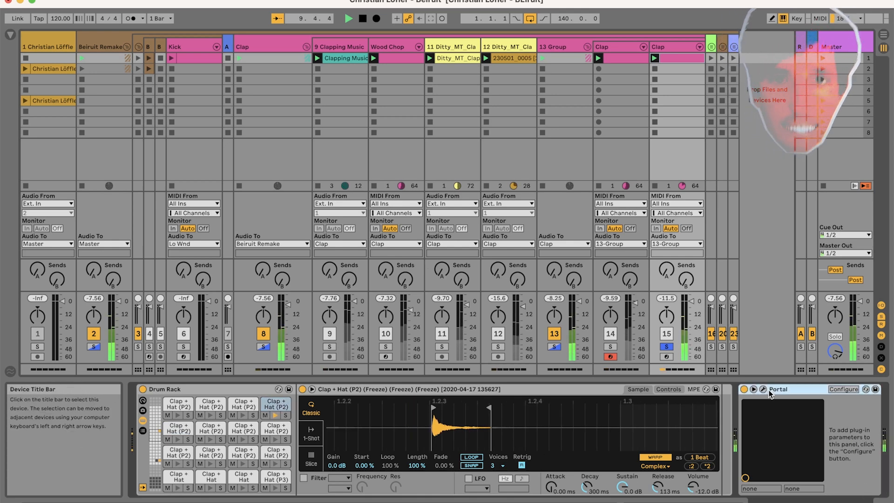
{"action": "left_click", "coordinate": [764, 390]}
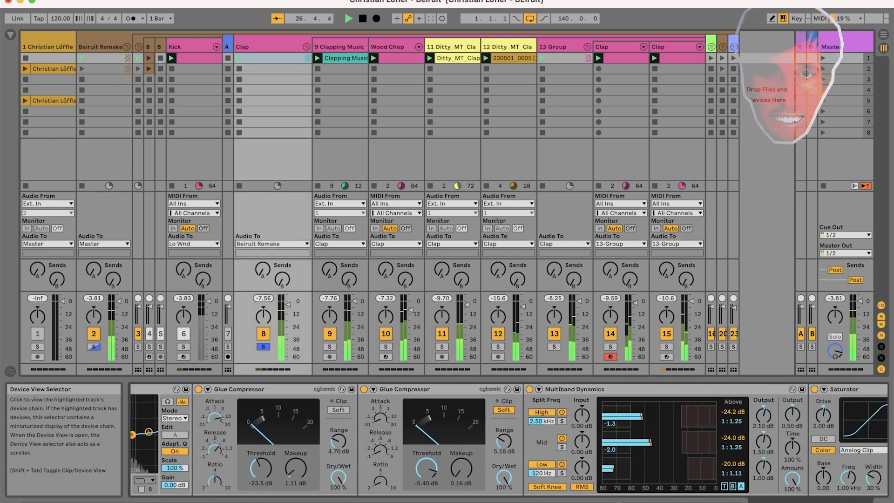
- Review the end of the Clap group's device chain, then unsolo the group and fold it
{"action": "left_click_drag", "start_coordinate": [794, 502], "coordinate": [861, 502]}
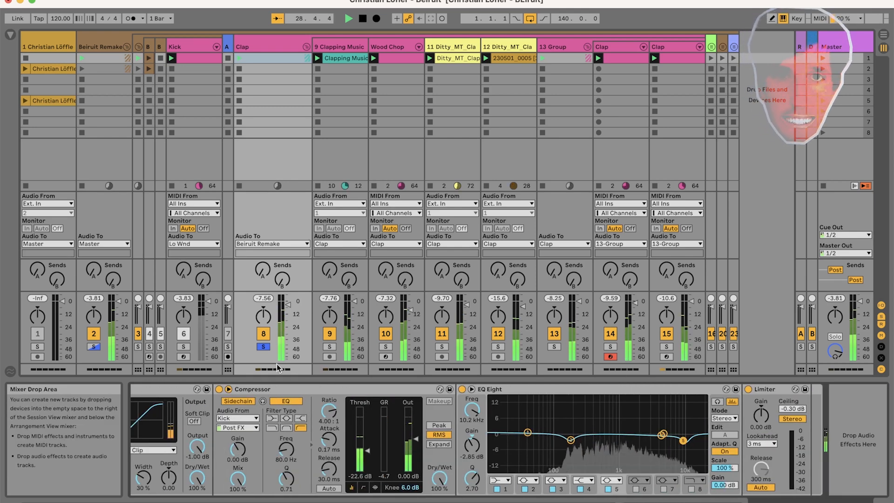
{"action": "left_click", "coordinate": [263, 347]}
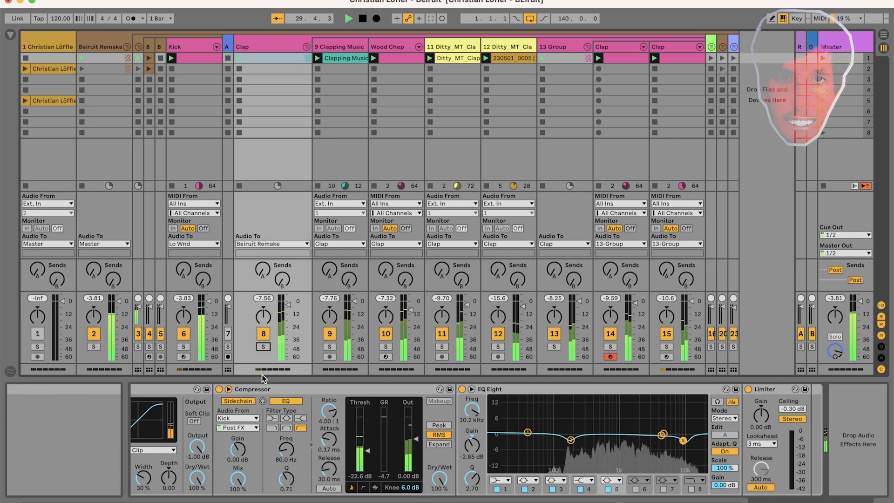
{"action": "left_click", "coordinate": [307, 46]}
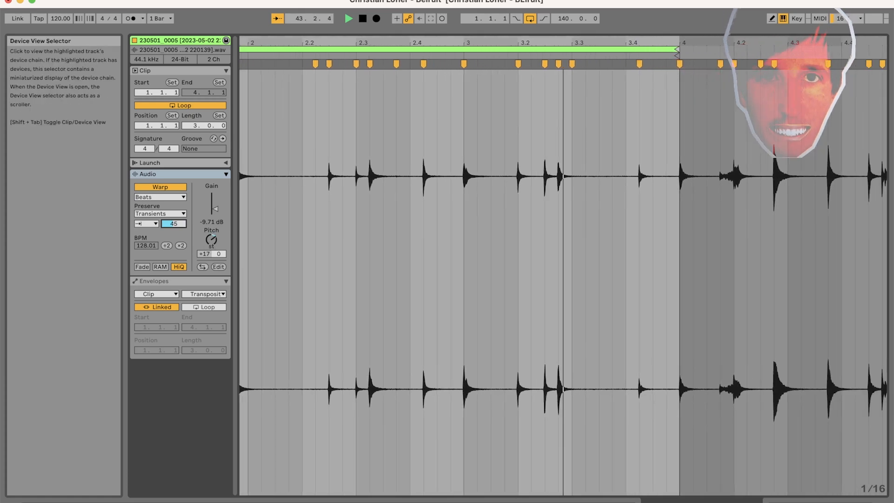
- Show the device chain of hat track 17 230501_0005 and turn on its Ballad Reverb
{"action": "left_click", "coordinate": [819, 502]}
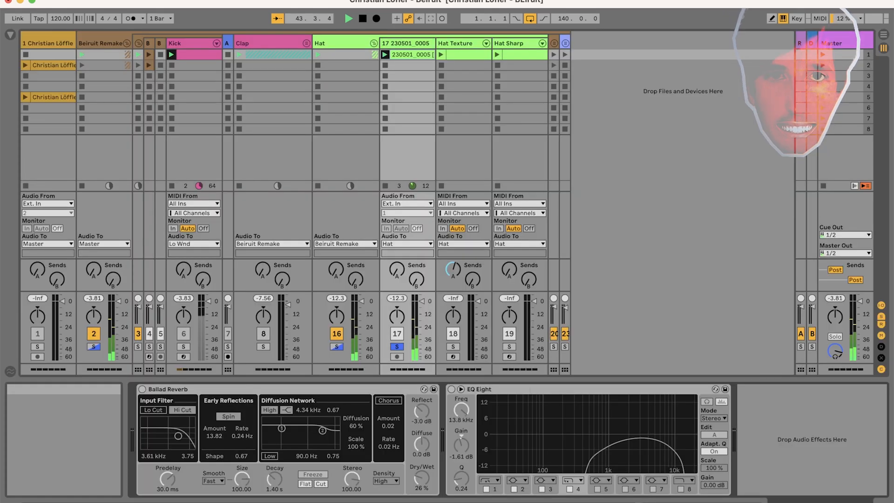
{"action": "left_click", "coordinate": [143, 390]}
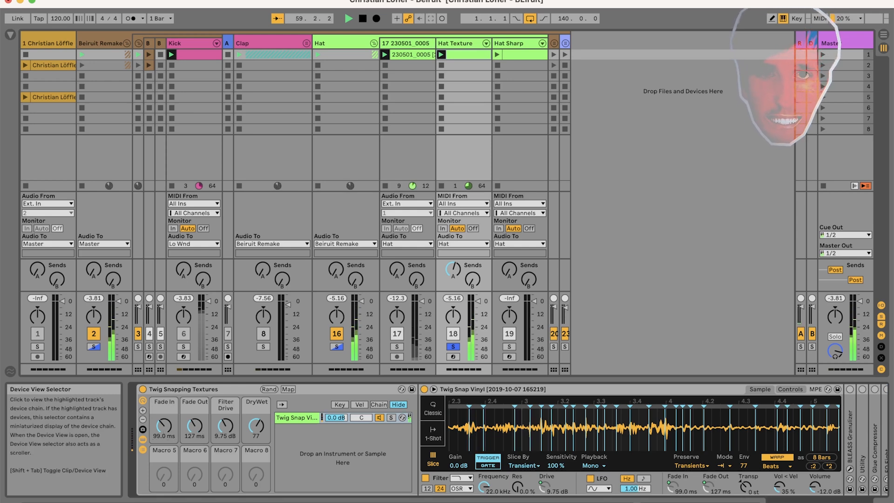
- Unfold the BLEASS Granulizer on the Hat Texture track, view its settings in the plug-in window, and close the window
{"action": "scroll", "coordinate": [806, 500], "scroll_direction": "right", "scroll_amount": 5}
{"action": "double_click", "coordinate": [641, 430]}
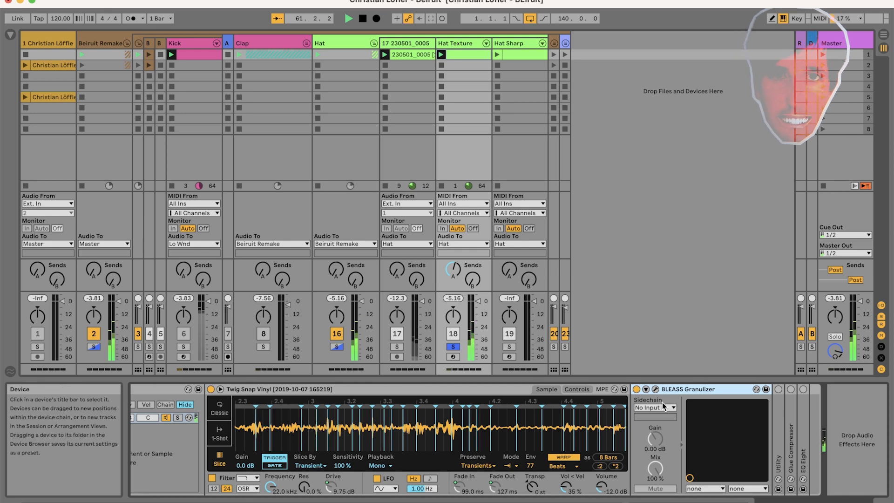
{"action": "left_click", "coordinate": [655, 389]}
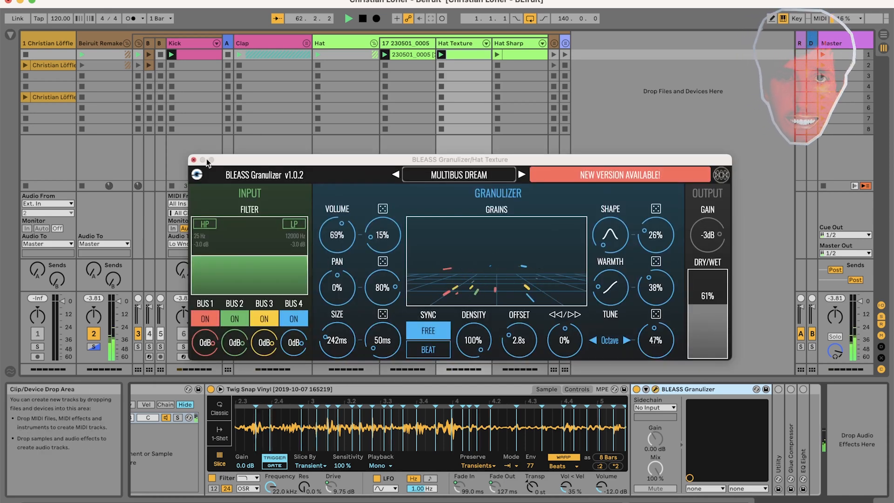
{"action": "left_click", "coordinate": [194, 160]}
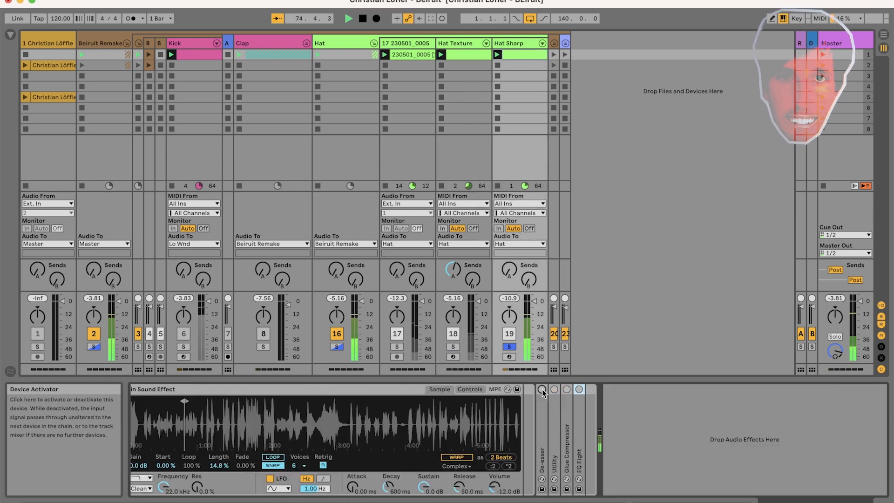
- Solo the first and second chains of the Hat Sharp track's Instrument Rack in turn, and examine the second chain's sample up close
{"action": "left_click", "coordinate": [784, 502]}
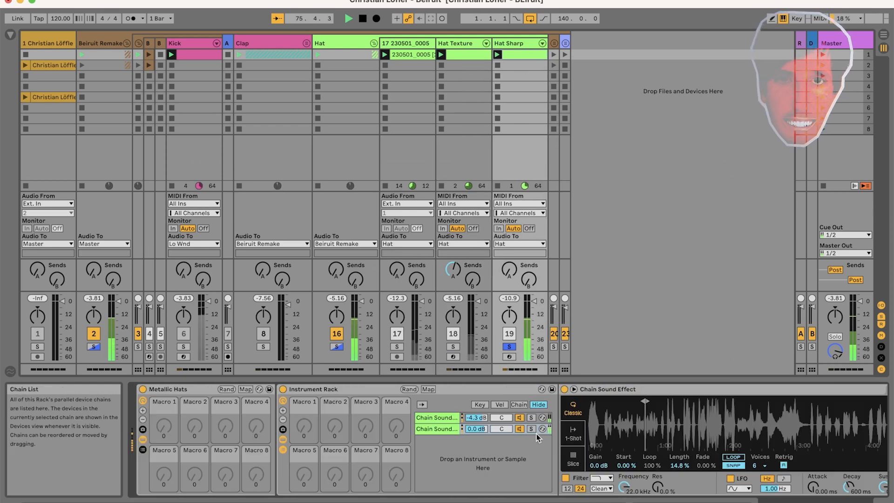
{"action": "left_click_drag", "start_coordinate": [784, 502], "coordinate": [792, 502]}
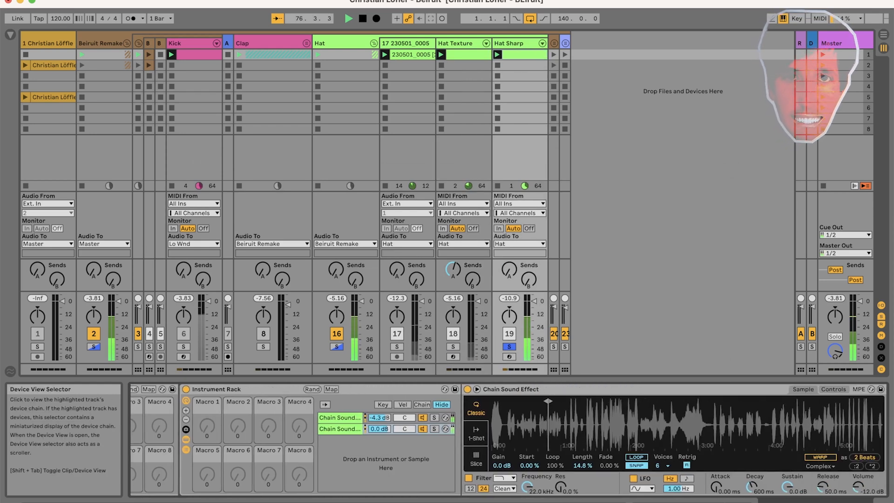
{"action": "left_click", "coordinate": [435, 418]}
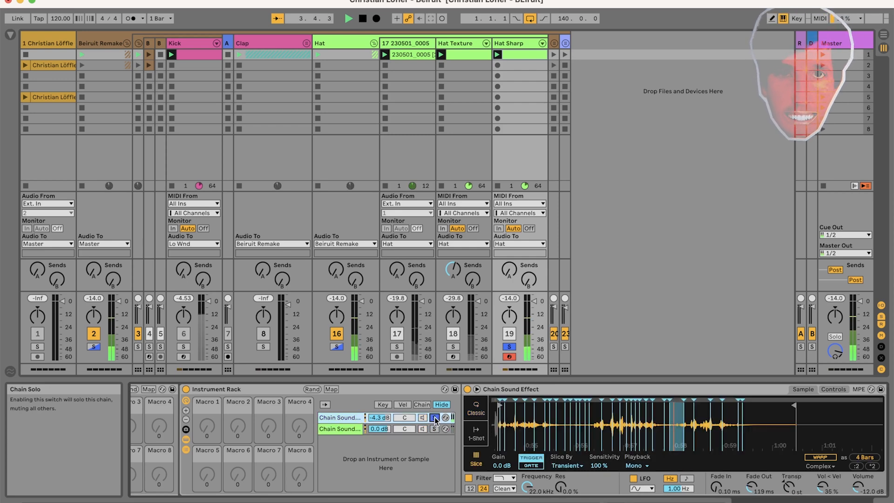
{"action": "left_click", "coordinate": [435, 429]}
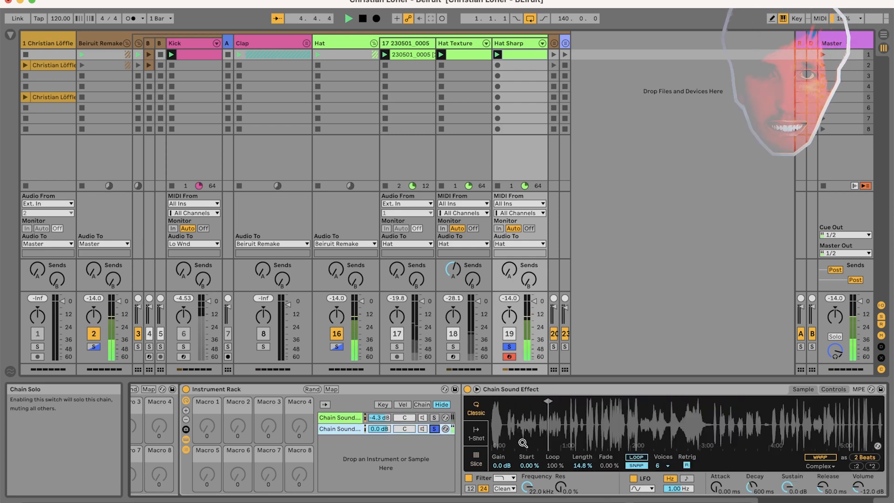
{"action": "left_click_drag", "start_coordinate": [673, 433], "coordinate": [524, 437]}
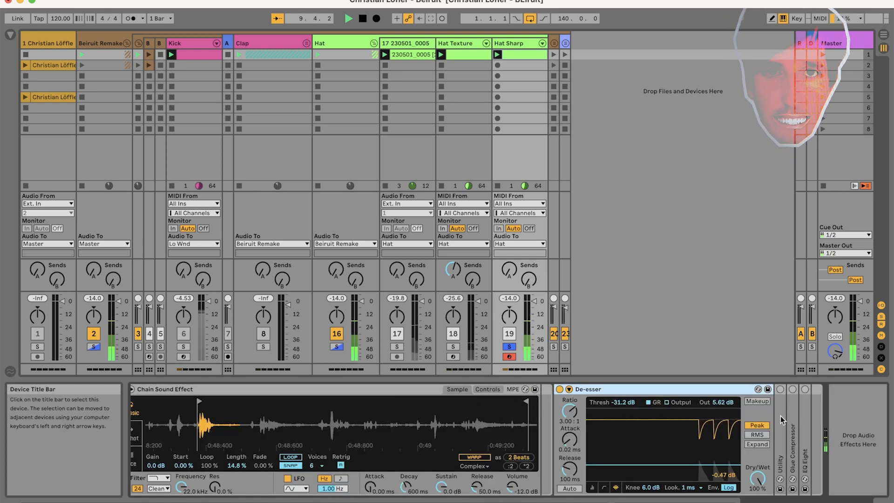
- Unfold and turn on the Utility and Glue Compressor on the Hat Sharp track, and unfold its EQ Eight
{"action": "double_click", "coordinate": [782, 420]}
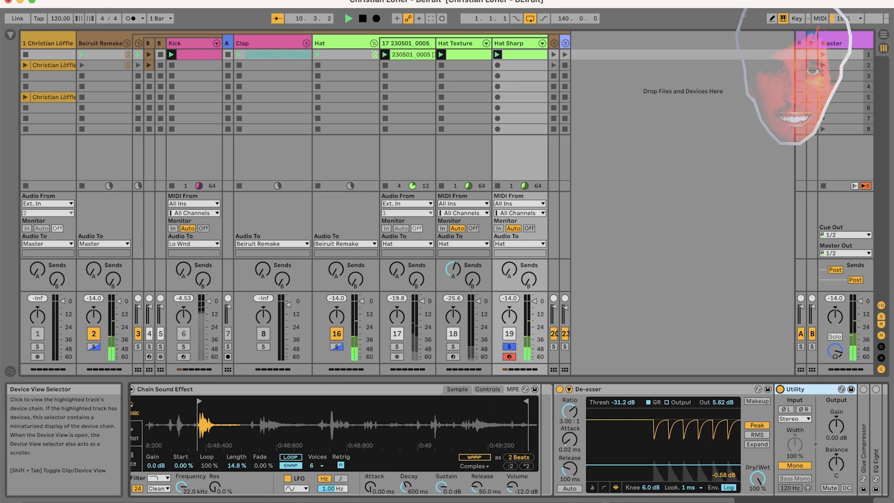
{"action": "scroll", "coordinate": [810, 501], "scroll_direction": "right", "scroll_amount": 3}
{"action": "double_click", "coordinate": [795, 422]}
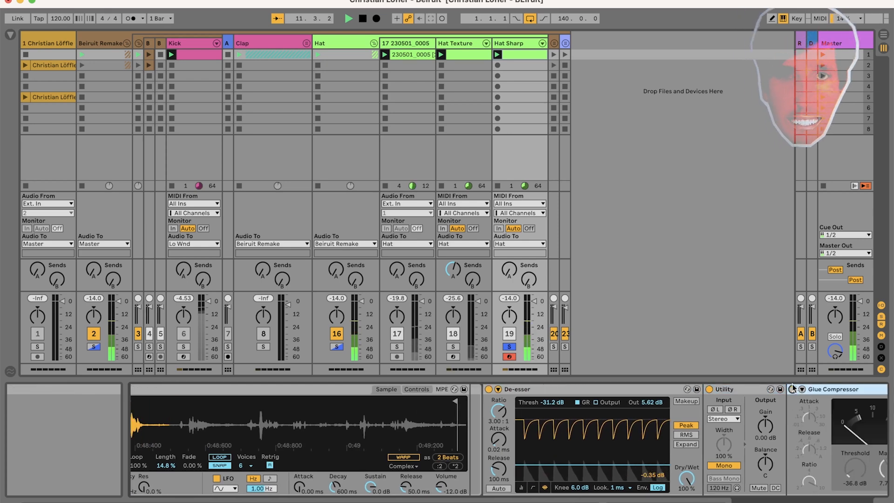
{"action": "scroll", "coordinate": [792, 391], "scroll_direction": "right", "scroll_amount": 3}
{"action": "double_click", "coordinate": [809, 438]}
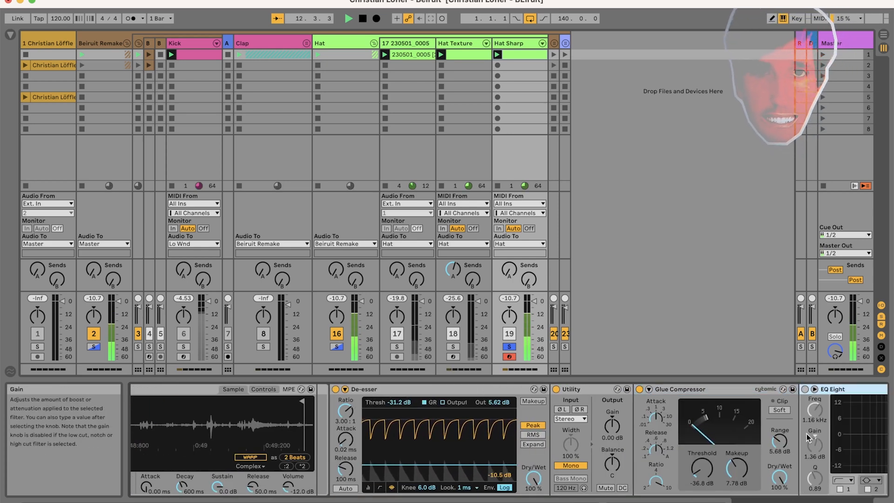
{"action": "scroll", "coordinate": [809, 438], "scroll_direction": "right", "scroll_amount": 5}
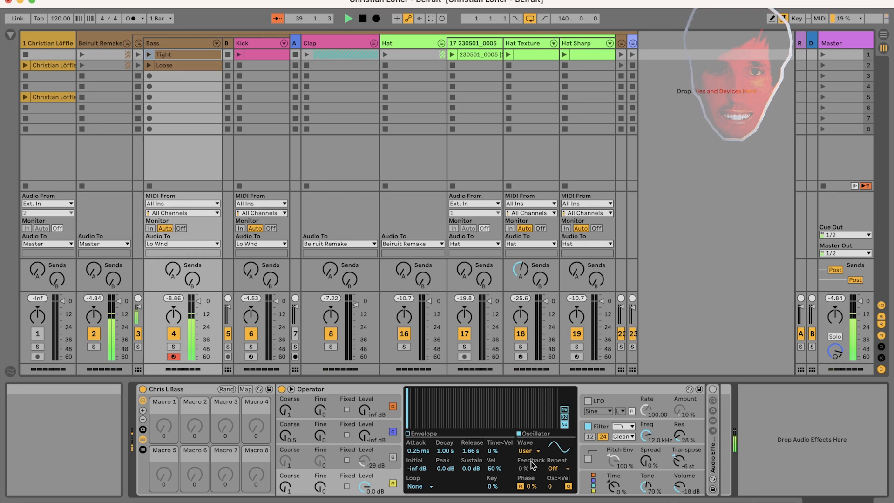
- Turn on Operator's third oscillator on the Bass track, and unfold and enable its Audio Effect Rack, Drum Buss and Multiband Dynamics
{"action": "left_click", "coordinate": [392, 457]}
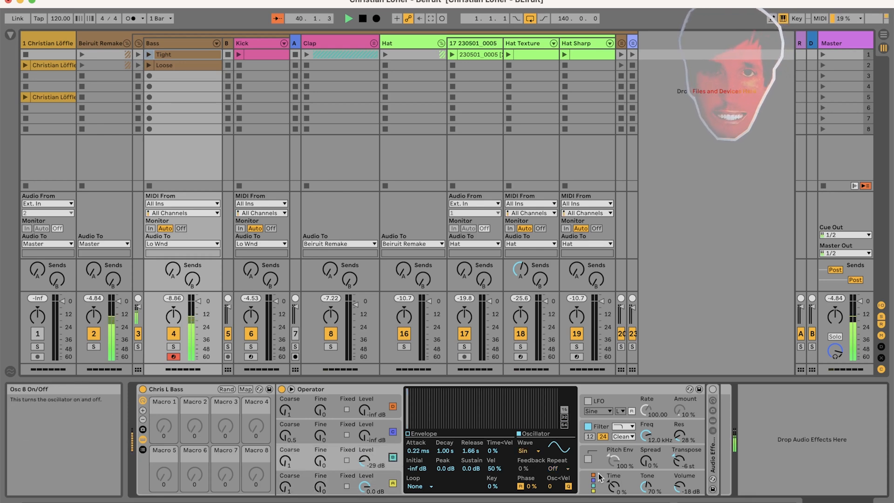
{"action": "double_click", "coordinate": [716, 454]}
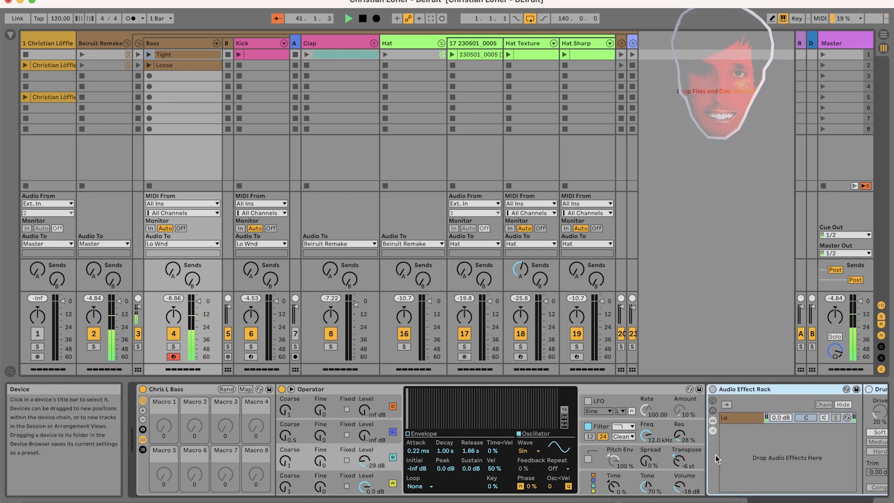
{"action": "scroll", "coordinate": [509, 439], "scroll_direction": "right", "scroll_amount": 8}
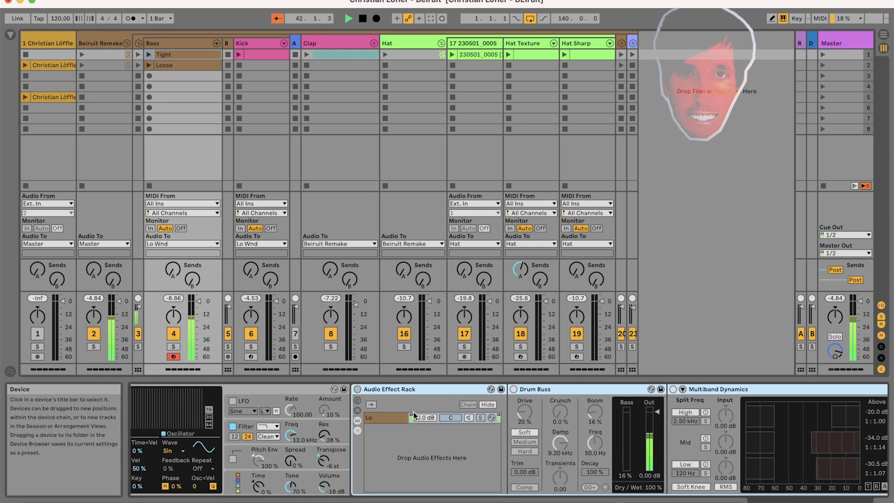
{"action": "left_click", "coordinate": [358, 390]}
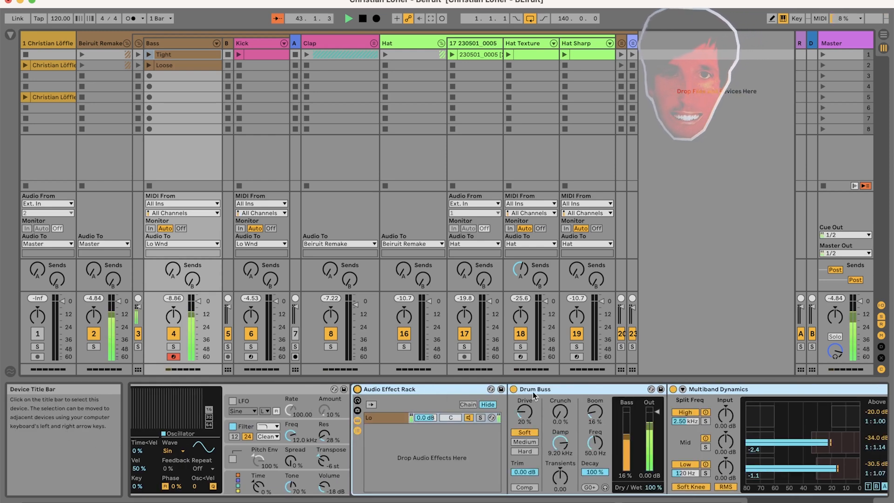
{"action": "scroll", "coordinate": [133, 437], "scroll_direction": "left", "scroll_amount": 8}
{"action": "scroll", "coordinate": [133, 438], "scroll_direction": "right", "scroll_amount": 15}
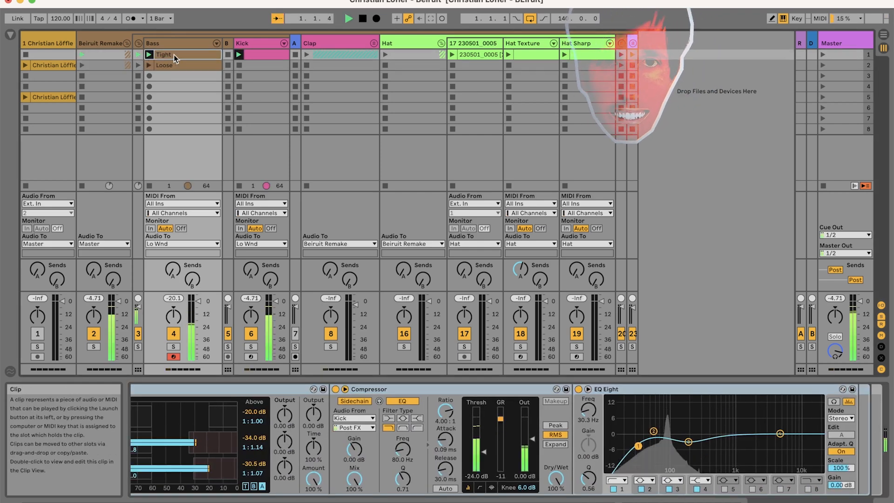
- Launch the Bass track's Loose clip and examine the timing of its MIDI notes up close
{"action": "left_click", "coordinate": [654, 502]}
{"action": "left_click_drag", "start_coordinate": [655, 502], "coordinate": [629, 502]}
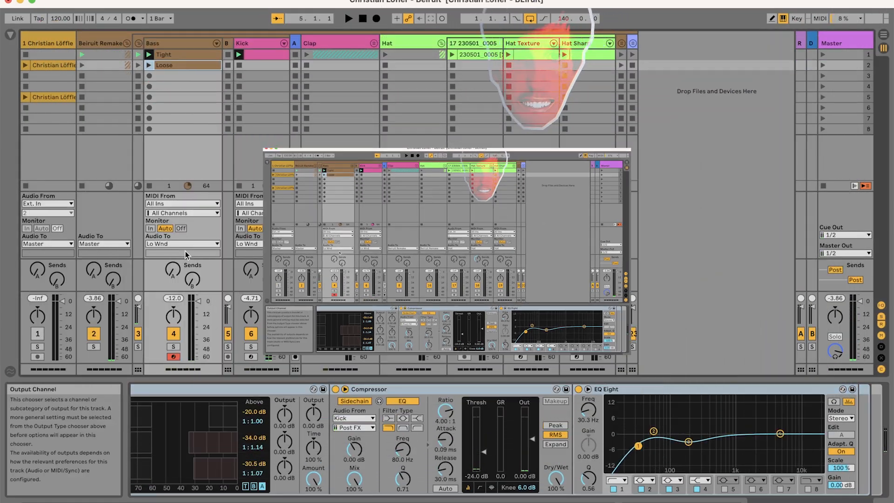
{"action": "left_click", "coordinate": [150, 65]}
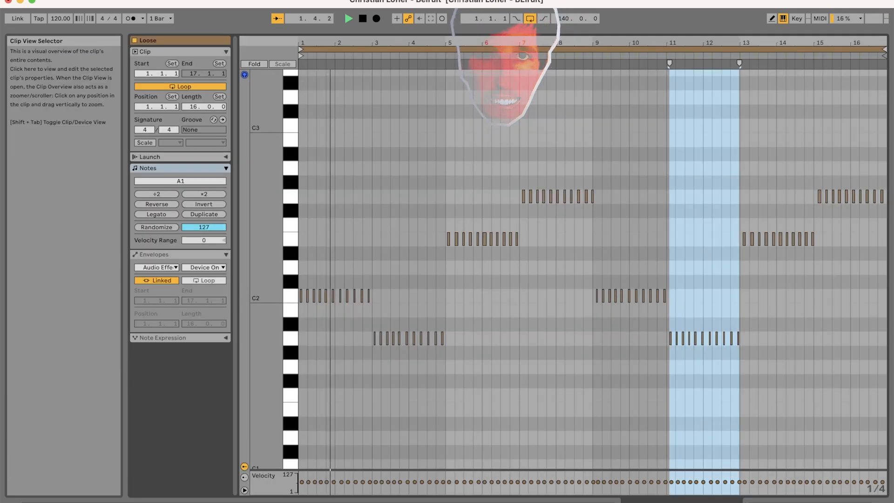
{"action": "left_click_drag", "start_coordinate": [652, 502], "coordinate": [627, 502]}
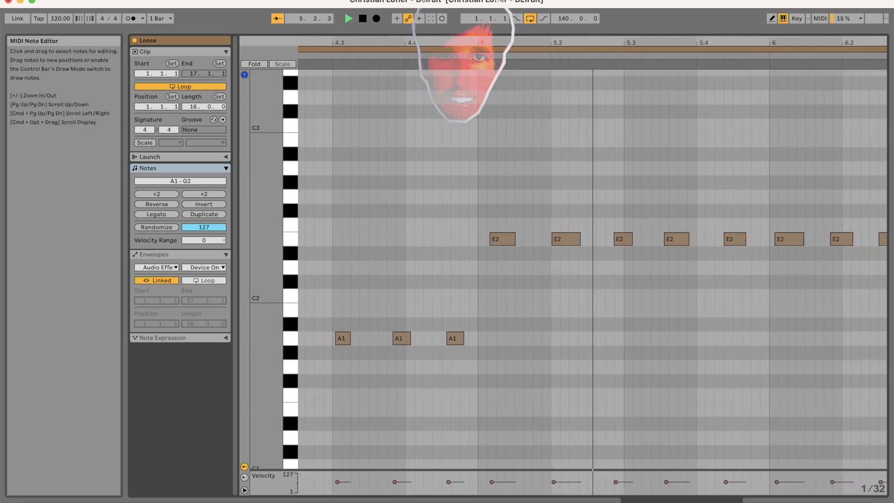
{"action": "key", "text": "Tab"}
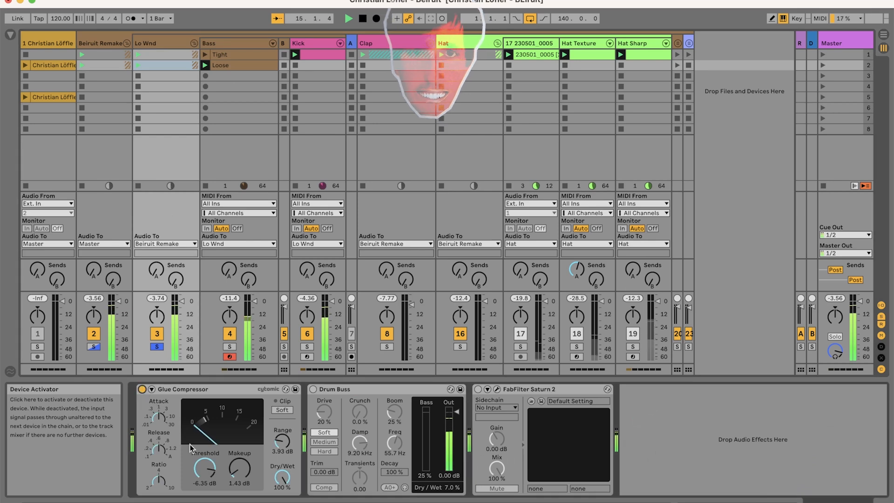
- Turn on the Drum Buss on the Lo Wnd group and open the FabFilter Saturn 2 plug-in
{"action": "left_click", "coordinate": [313, 389]}
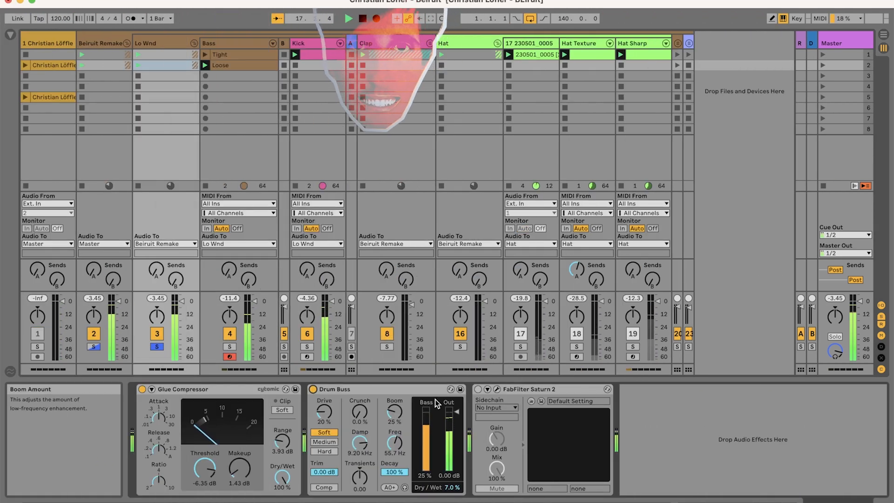
{"action": "left_click", "coordinate": [369, 390]}
{"action": "left_click", "coordinate": [496, 390]}
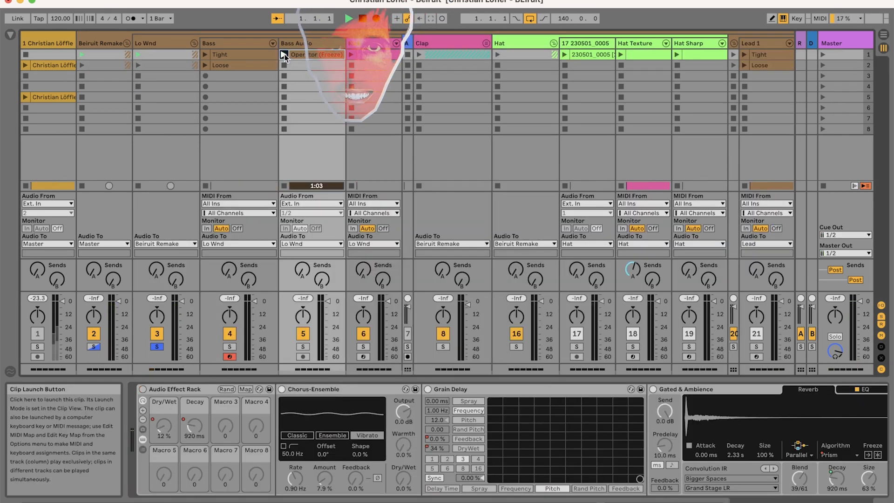
- Solo the Bass Audio track and inspect the transient loop mode options in the Operator (Freeze) clip's Beats warp settings
{"action": "left_click", "coordinate": [304, 347]}
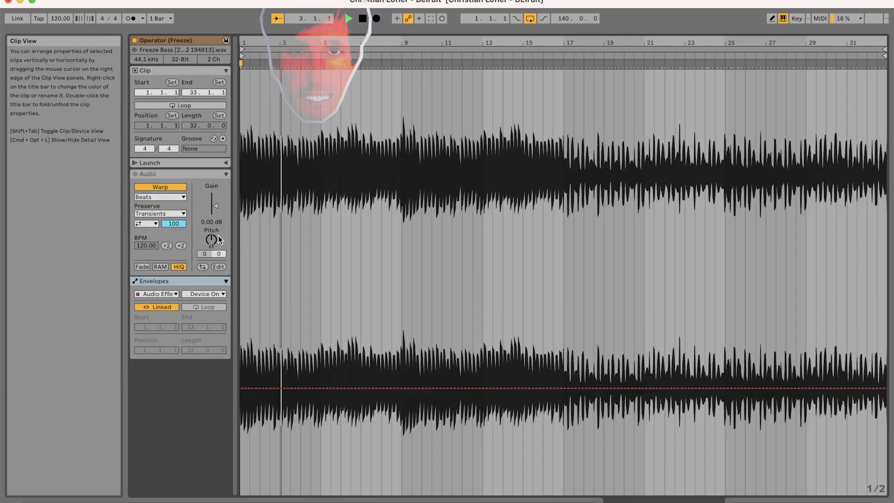
{"action": "left_click", "coordinate": [144, 225]}
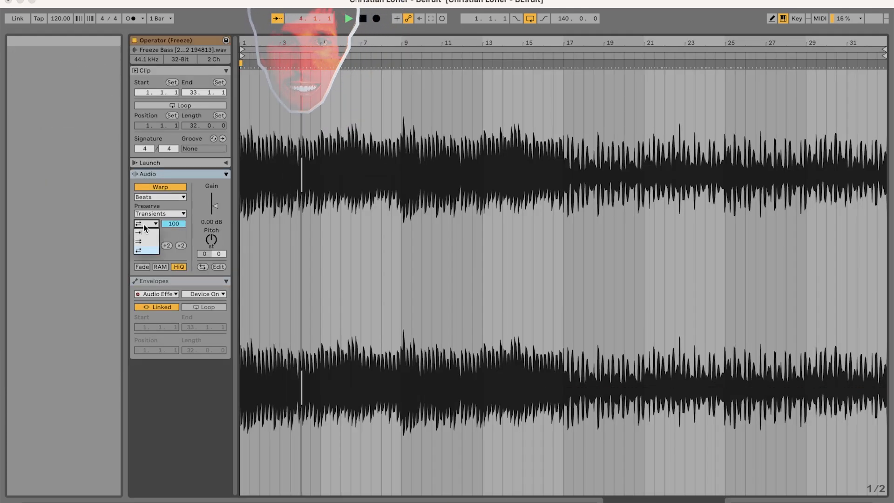
{"action": "left_click", "coordinate": [208, 215]}
{"action": "left_click", "coordinate": [217, 242]}
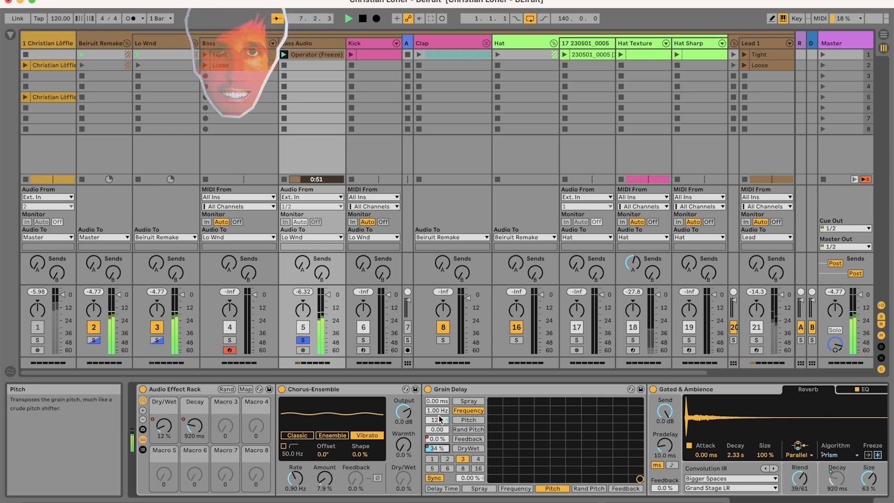
- Compare the Bass Audio track's sound with its Grain Delay switched off and on
{"action": "left_click", "coordinate": [427, 389]}
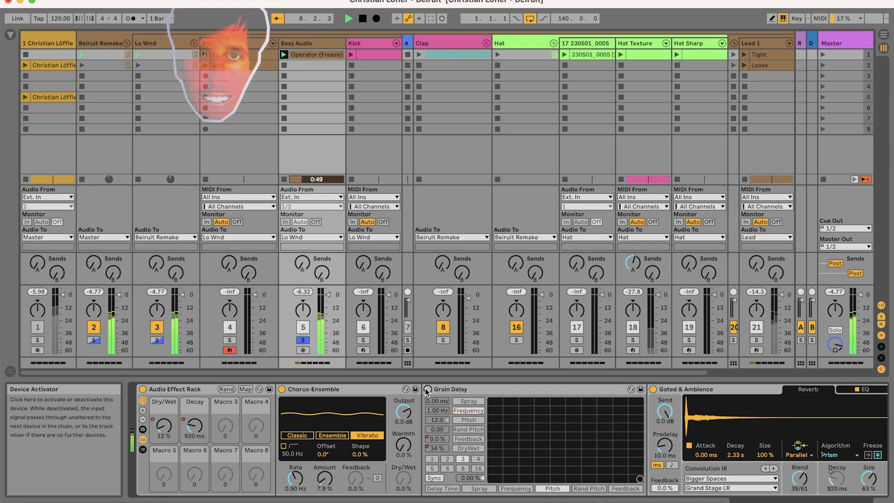
{"action": "left_click", "coordinate": [427, 389]}
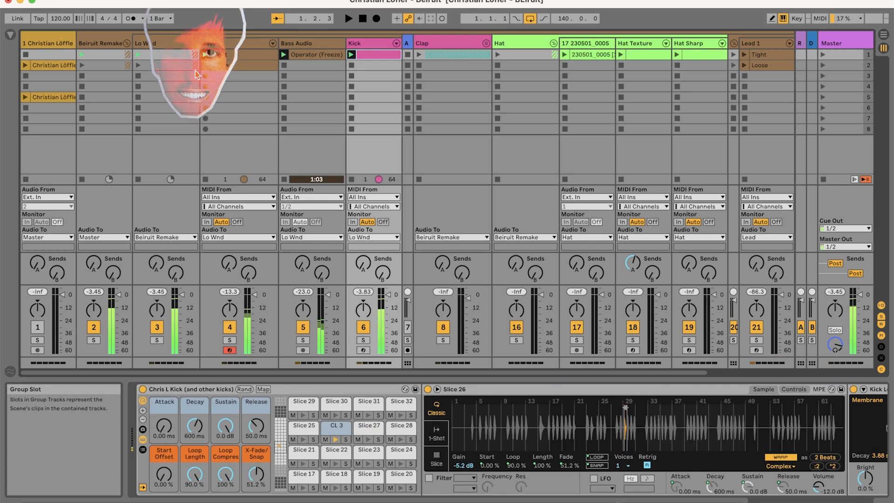
- Review the device chains of the Bass track, the Lo Wnd group and the Bass Audio track
{"action": "left_click", "coordinate": [233, 54]}
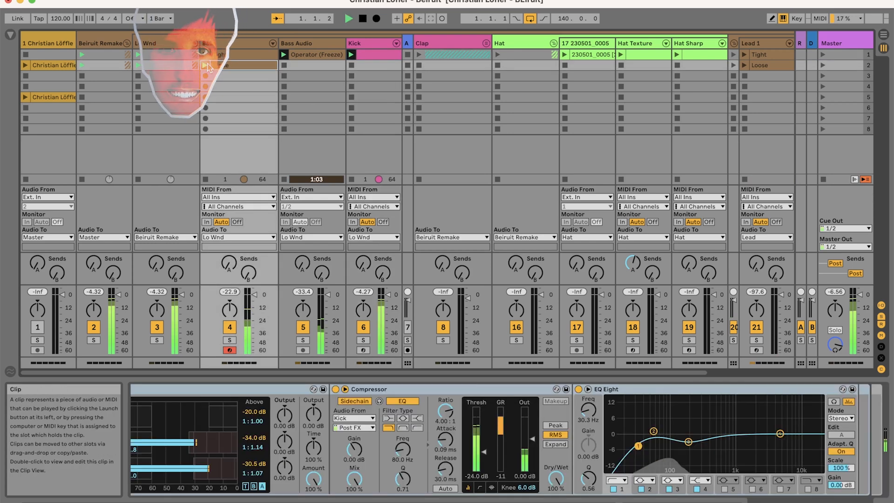
{"action": "left_click", "coordinate": [236, 41]}
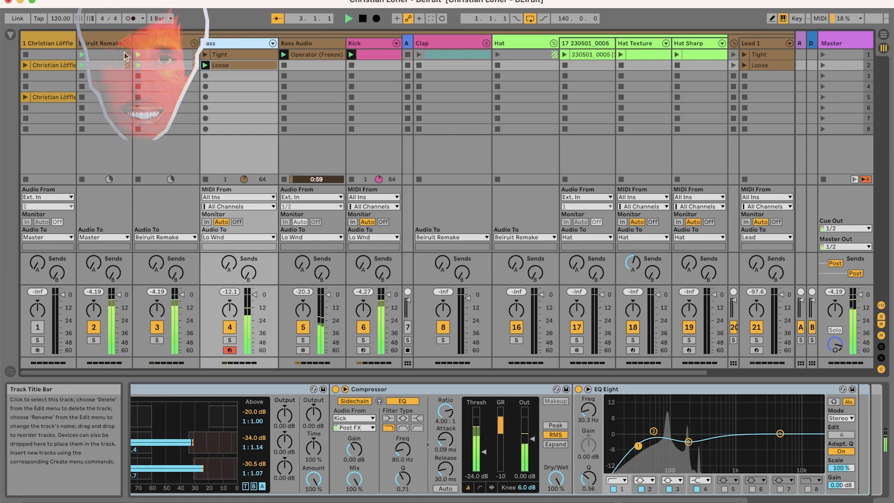
{"action": "left_click", "coordinate": [150, 43]}
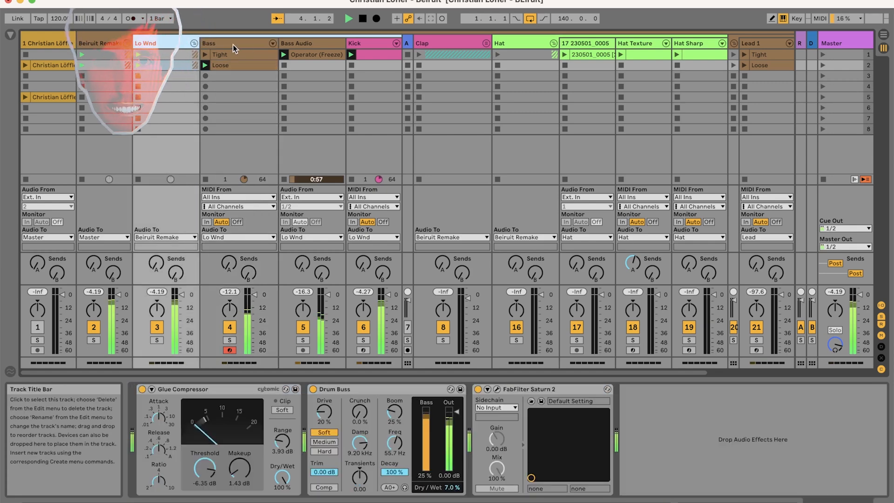
{"action": "left_click", "coordinate": [233, 44]}
{"action": "left_click", "coordinate": [309, 44]}
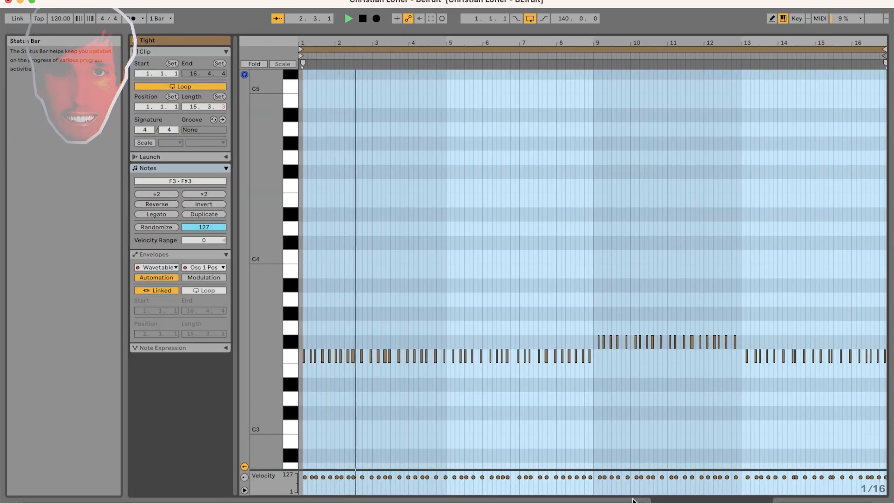
- Examine the note timing in the Lead 1 track's Tight clip with the metronome on, and return to the track's device chain
{"action": "key", "text": "plus"}
{"action": "key", "text": "plus"}
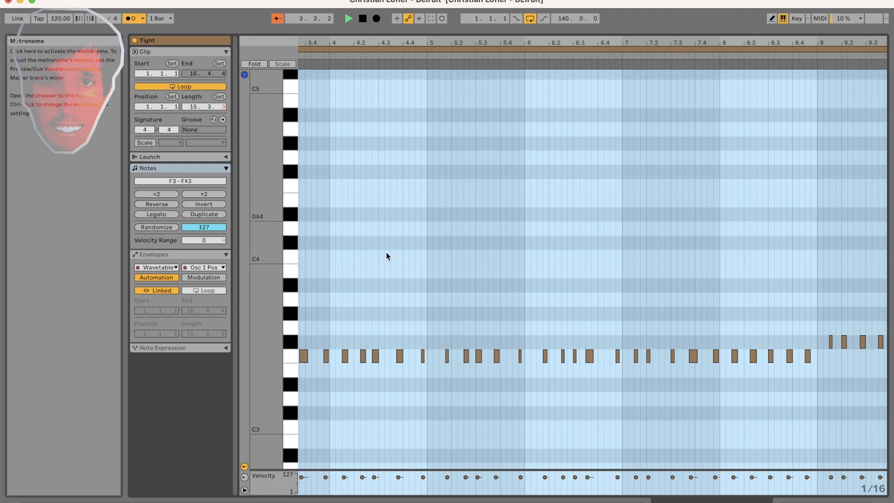
{"action": "left_click", "coordinate": [667, 501]}
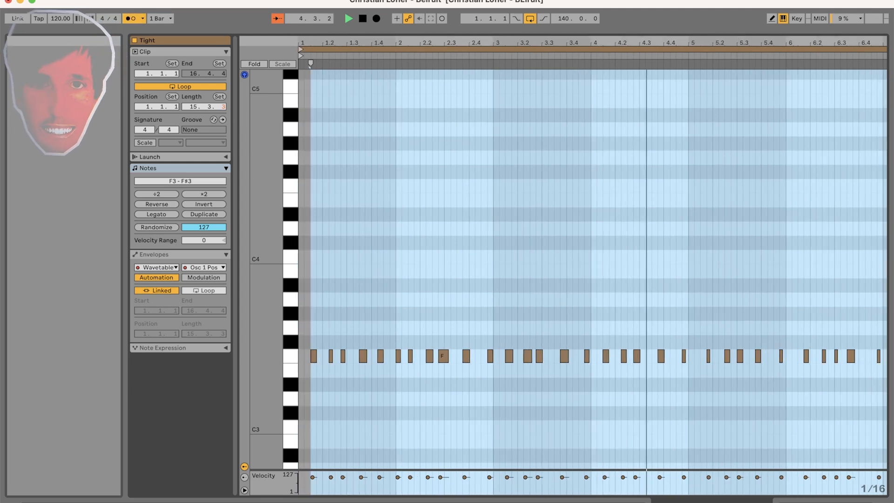
{"action": "left_click", "coordinate": [815, 501]}
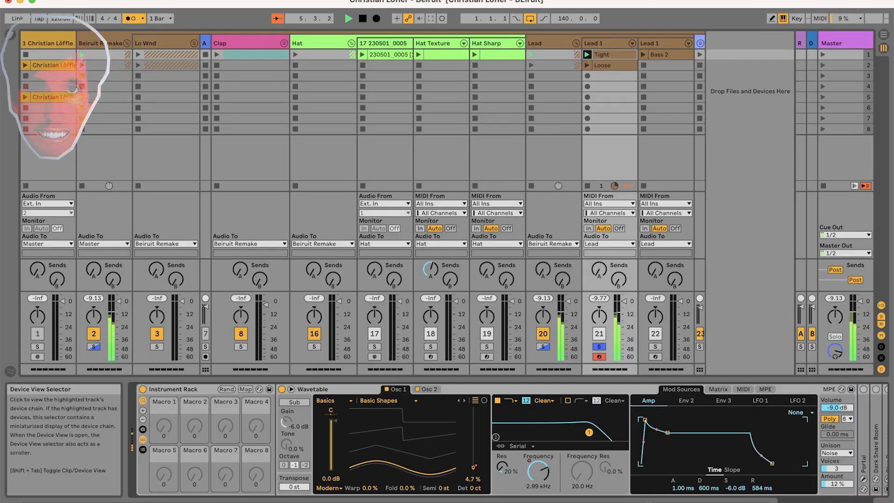
- Raise Portal's dry/wet mix on the Lead 1 track to 18 percent, listen, and close the plug-in window
{"action": "scroll", "coordinate": [508, 440], "scroll_direction": "right", "scroll_amount": 5}
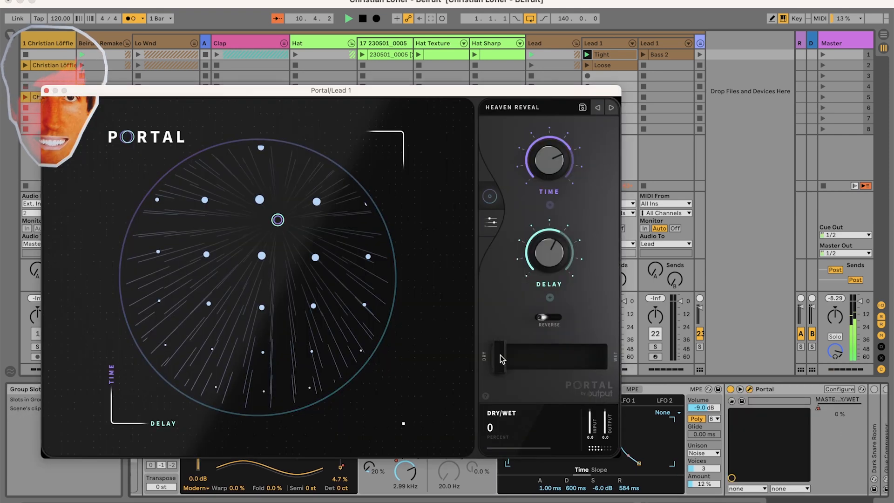
{"action": "left_click_drag", "start_coordinate": [500, 357], "coordinate": [517, 355]}
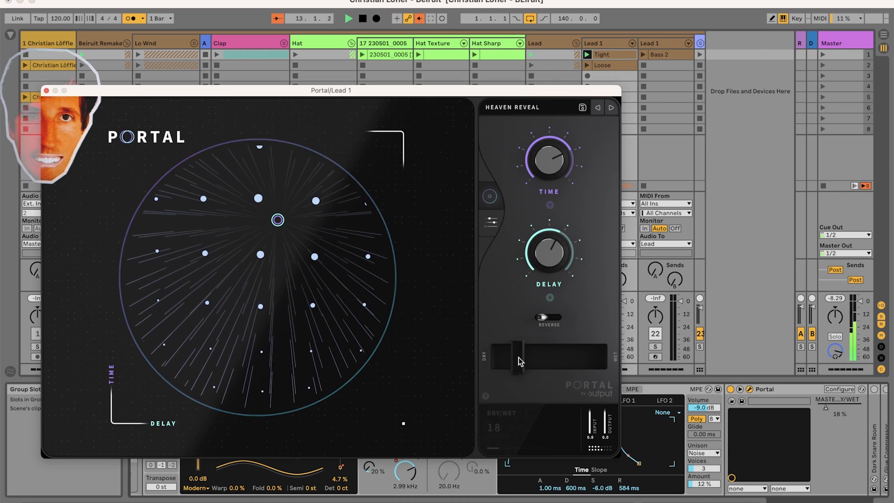
{"action": "left_click_drag", "start_coordinate": [518, 357], "coordinate": [517, 356]}
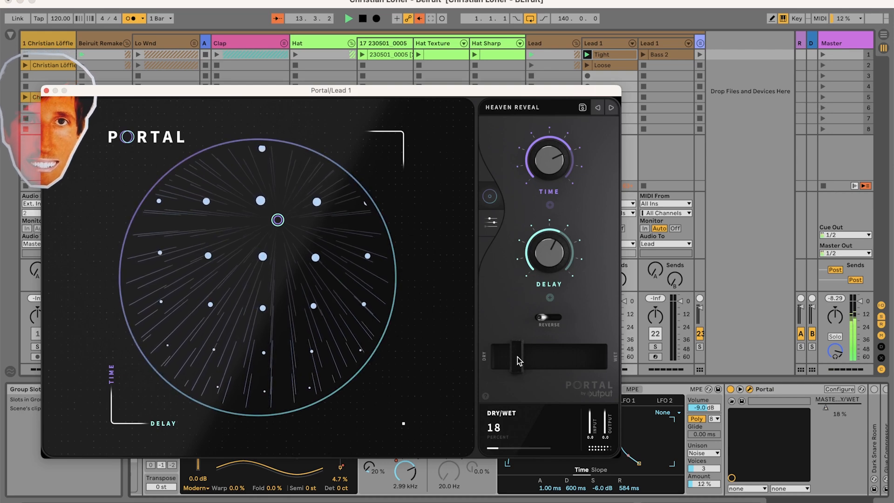
{"action": "left_click", "coordinate": [46, 90]}
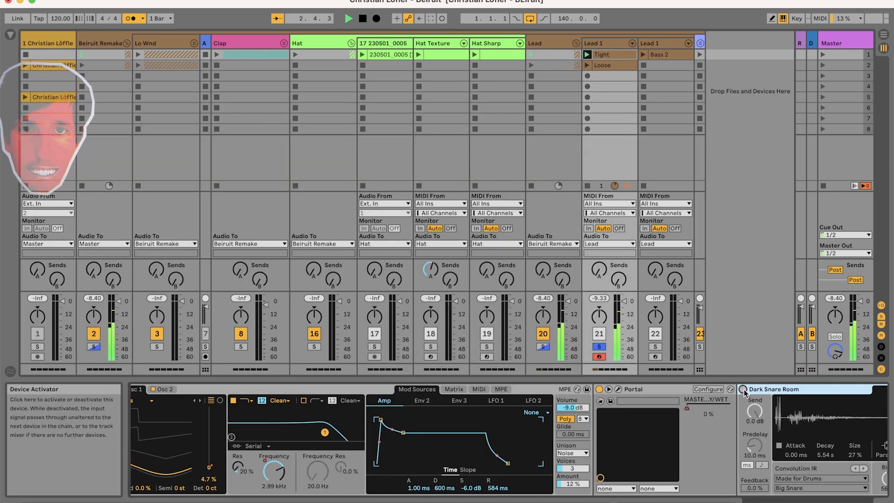
- Switch on the Dark Snare Room reverb and the Glue Compressor in the Lead 1 chain, with the metronome off
{"action": "left_click", "coordinate": [743, 390]}
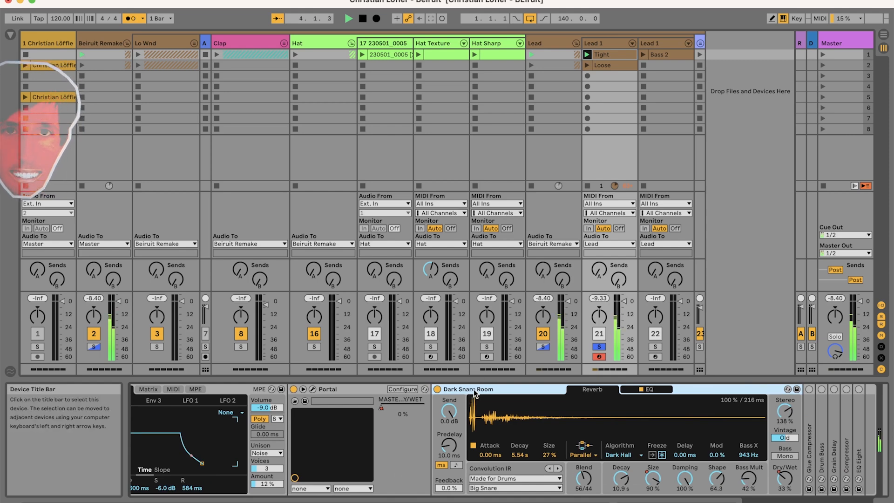
{"action": "double_click", "coordinate": [808, 439]}
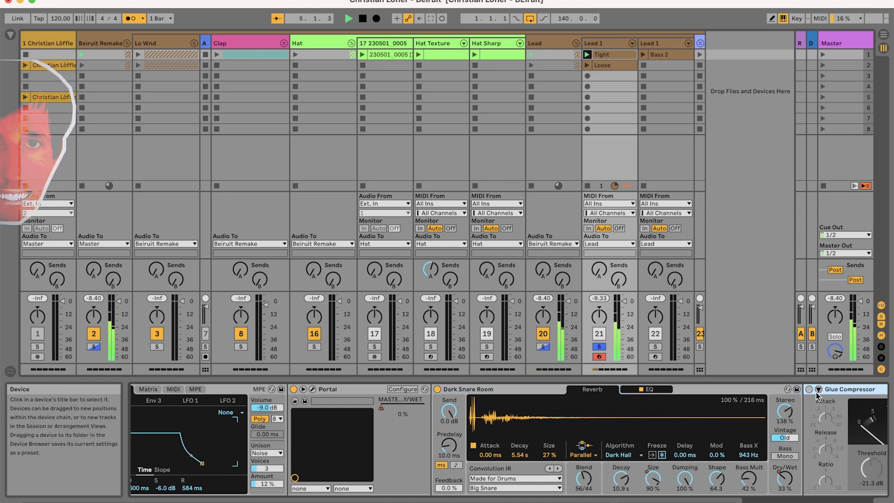
{"action": "left_click", "coordinate": [133, 19]}
{"action": "left_click_drag", "start_coordinate": [811, 502], "coordinate": [834, 502]}
- Unfold and switch on Drum Buss and Grain Delay in the Lead 1 track's device chain
{"action": "double_click", "coordinate": [771, 406]}
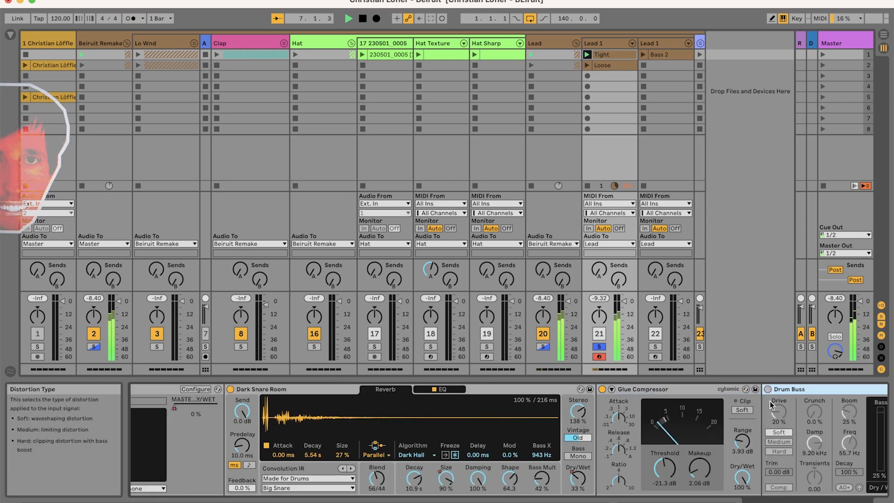
{"action": "left_click", "coordinate": [834, 502]}
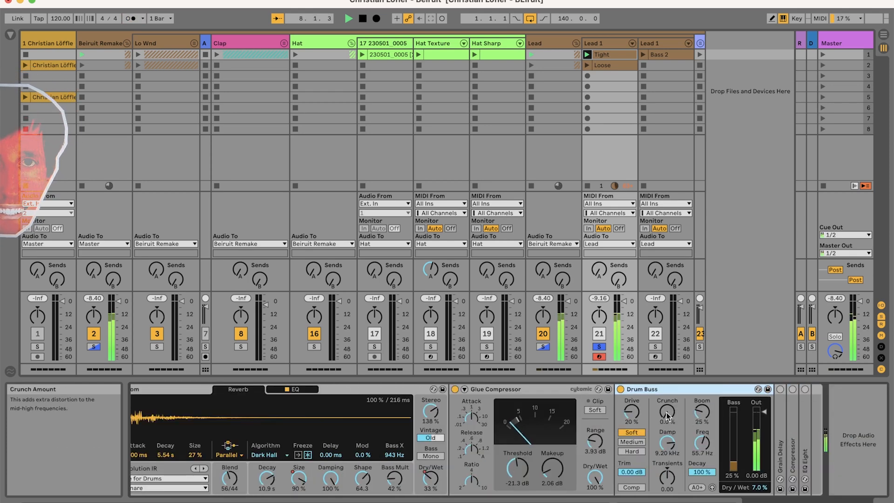
{"action": "double_click", "coordinate": [783, 424]}
{"action": "left_click", "coordinate": [780, 389]}
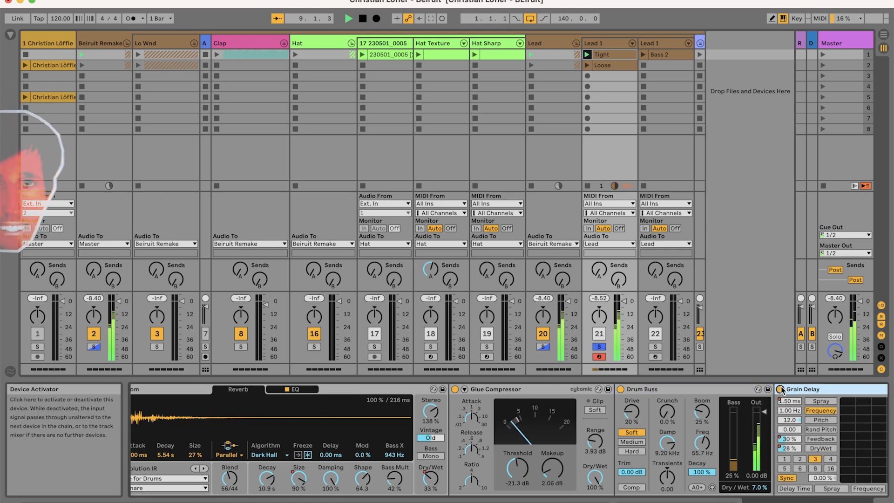
{"action": "left_click", "coordinate": [838, 501]}
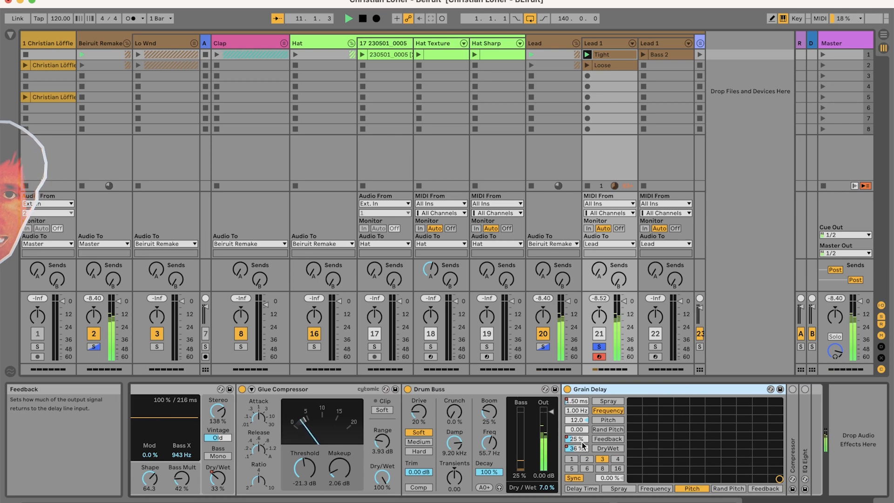
- Launch the Lead 1 track's Loose clip and check its timing against the metronome
{"action": "left_click", "coordinate": [588, 66]}
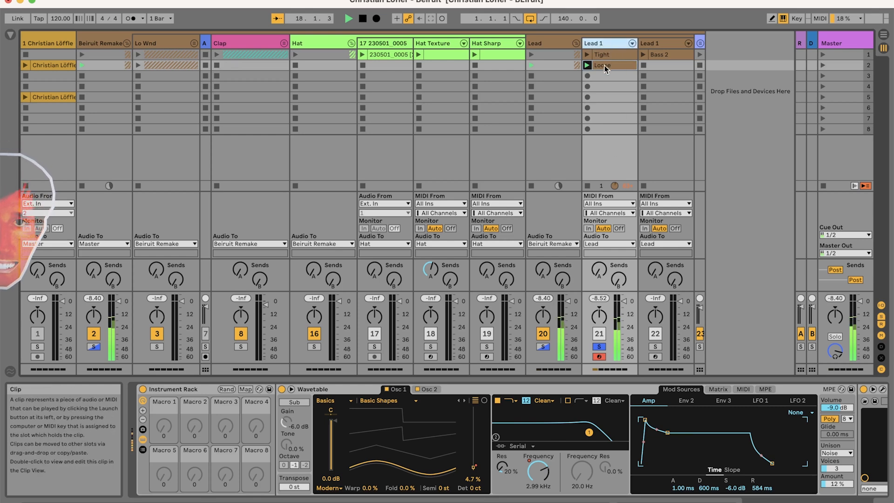
{"action": "left_click", "coordinate": [133, 18]}
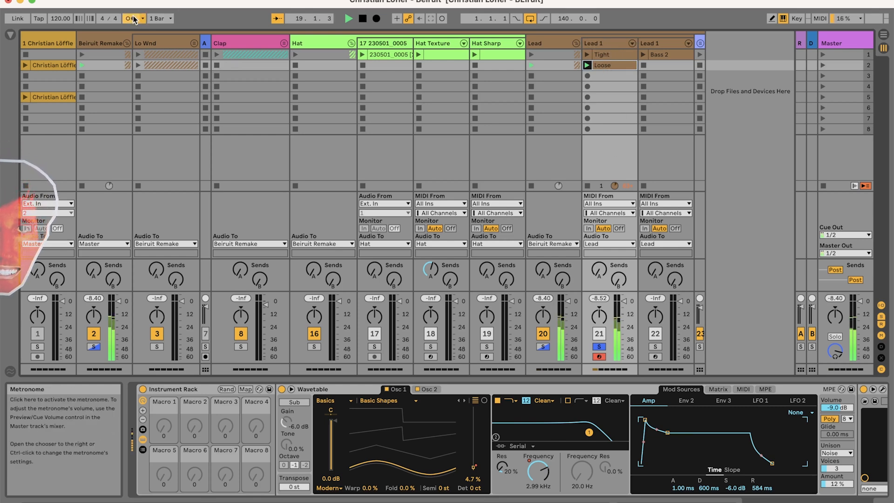
{"action": "left_click", "coordinate": [138, 55]}
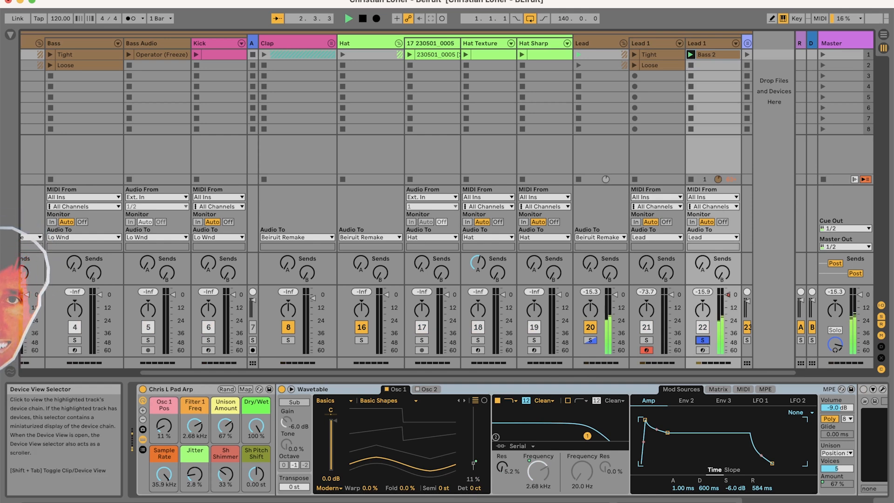
- Review the device chain of the track playing Bass 2 and listen with its Vintage Drum Echo reverb switched off
{"action": "scroll", "coordinate": [509, 440], "scroll_direction": "right", "scroll_amount": 9}
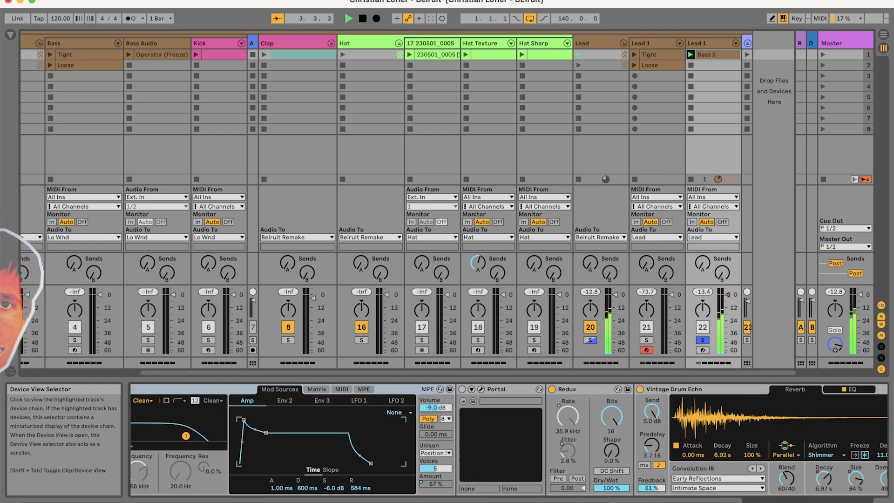
{"action": "scroll", "coordinate": [509, 441], "scroll_direction": "right", "scroll_amount": 4}
{"action": "left_click", "coordinate": [432, 390]}
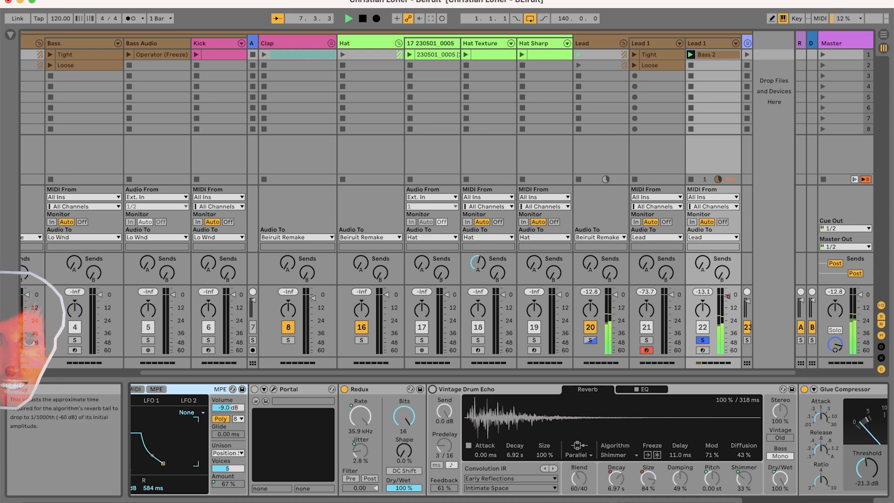
- Examine the note pattern of the Bass 2 clip and return to the track's device chain
{"action": "key", "text": "shift+Tab"}
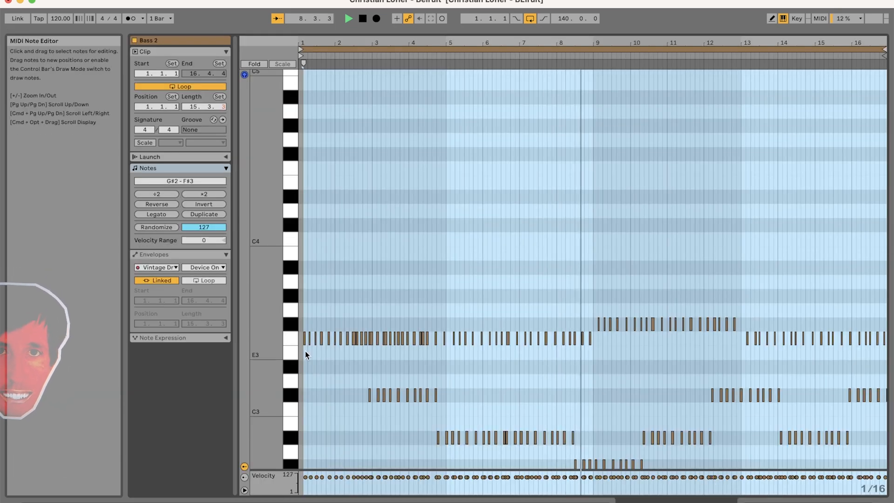
{"action": "scroll", "coordinate": [306, 350], "scroll_direction": "down", "scroll_amount": 5}
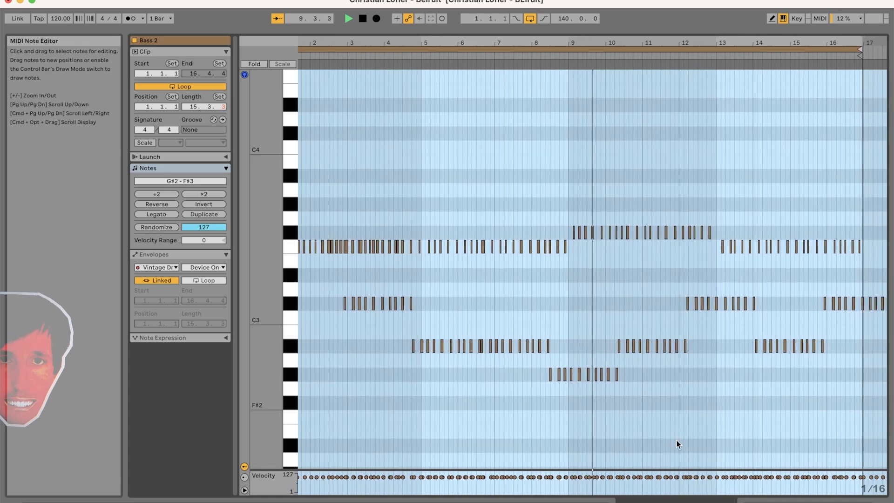
{"action": "key", "text": "shift+Tab"}
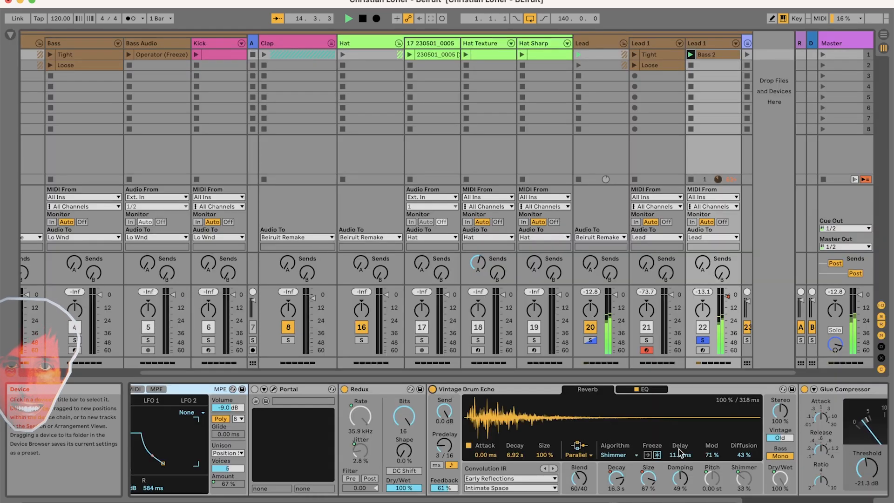
- Lower the third EQ Eight band at the end of the Bass 2 track's chain to about -6.8 dB
{"action": "scroll", "coordinate": [544, 438], "scroll_direction": "right", "scroll_amount": 8}
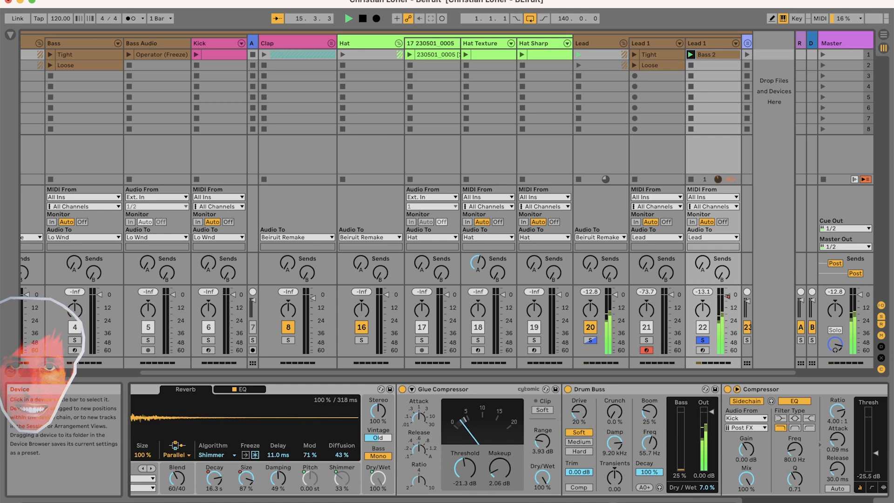
{"action": "left_click", "coordinate": [84, 362]}
{"action": "left_click", "coordinate": [859, 501]}
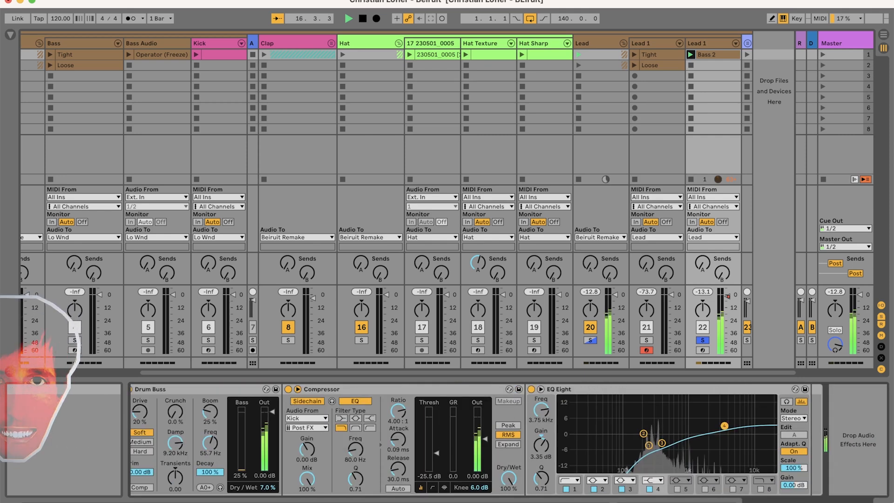
{"action": "left_click_drag", "start_coordinate": [663, 449], "coordinate": [659, 450]}
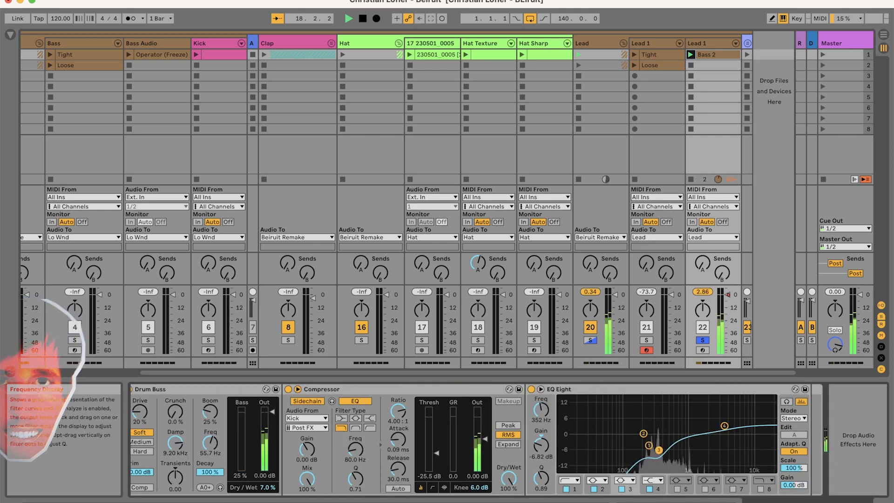
- Unsolo the Bass 2 track, play the Loose clip alongside it, and check the Lead group's OTT device
{"action": "left_click", "coordinate": [704, 340]}
{"action": "left_click", "coordinate": [636, 65]}
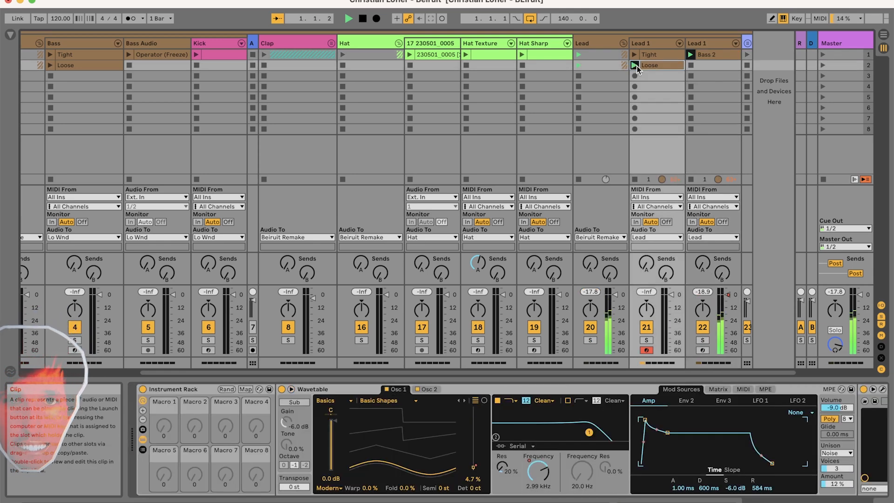
{"action": "left_click", "coordinate": [596, 43]}
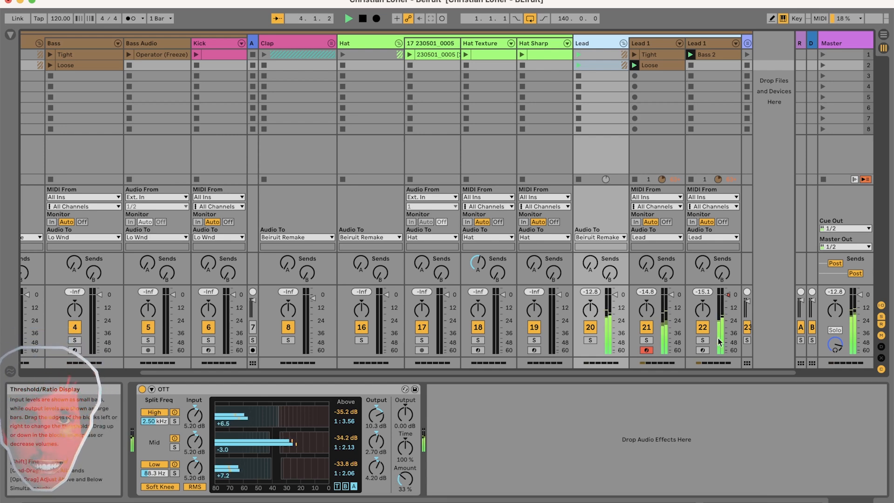
{"action": "left_click", "coordinate": [710, 44]}
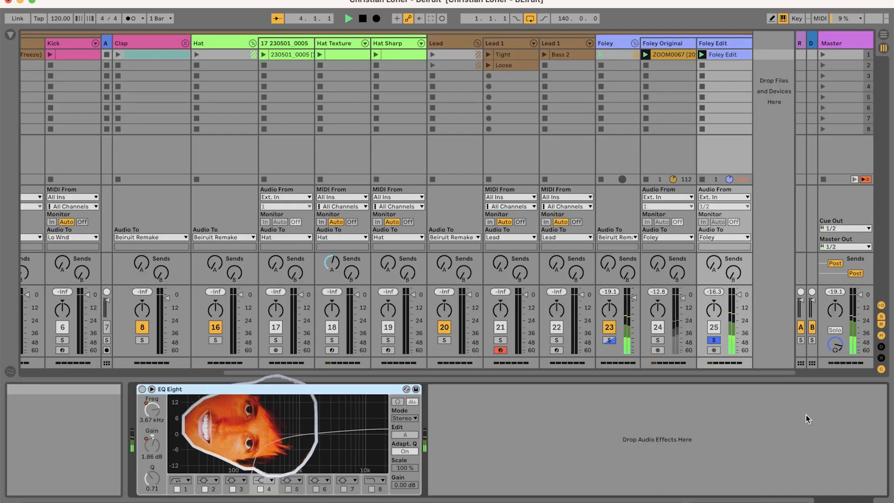
- Unsolo the Foley Edit track and switch on the Compressor and EQ Eight in the Foley group's chain
{"action": "left_click", "coordinate": [712, 341]}
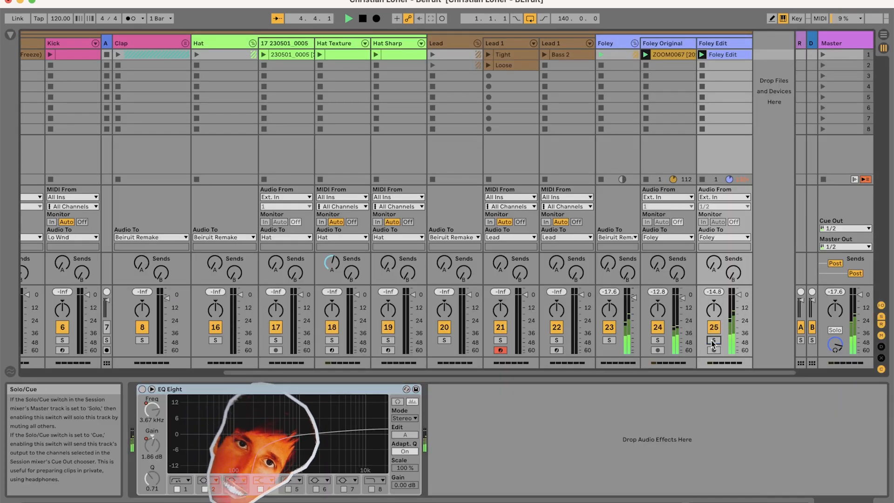
{"action": "left_click", "coordinate": [615, 43]}
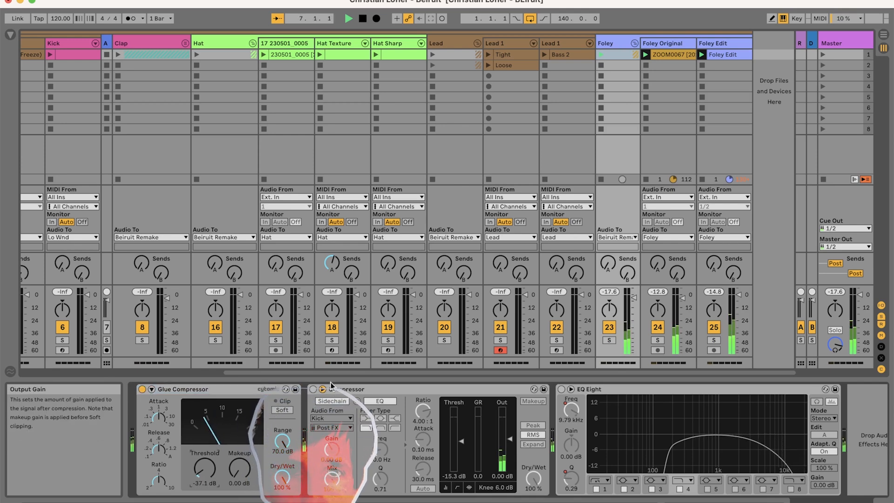
{"action": "left_click", "coordinate": [313, 389]}
{"action": "left_click", "coordinate": [562, 389]}
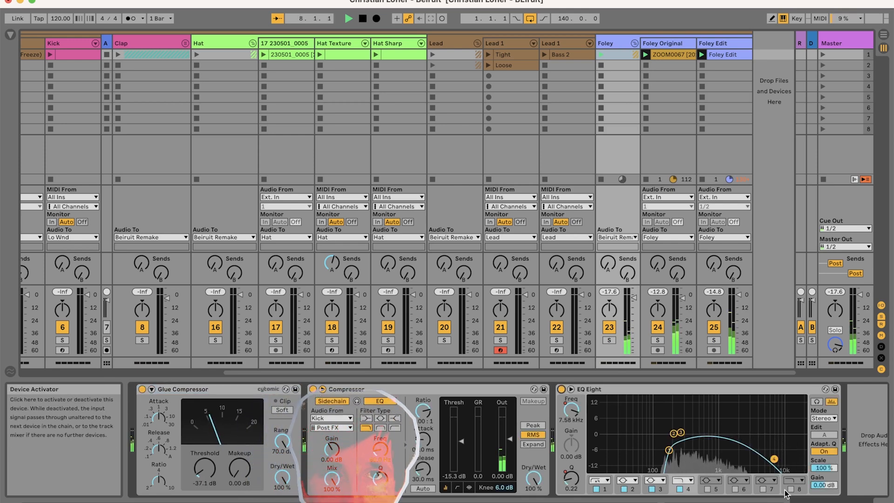
- Play the Tight and Bass 2 lead clips together with the foley and review the Lead group's OTT device
{"action": "left_click", "coordinate": [551, 47]}
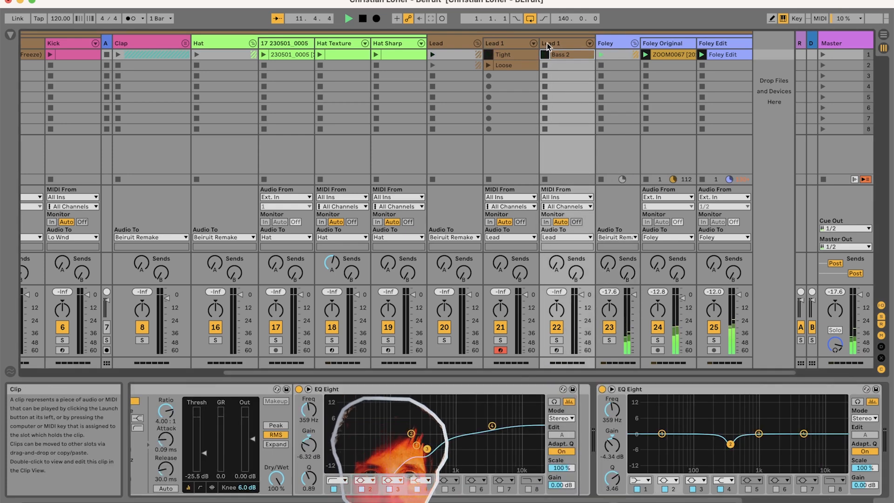
{"action": "left_click", "coordinate": [464, 45]}
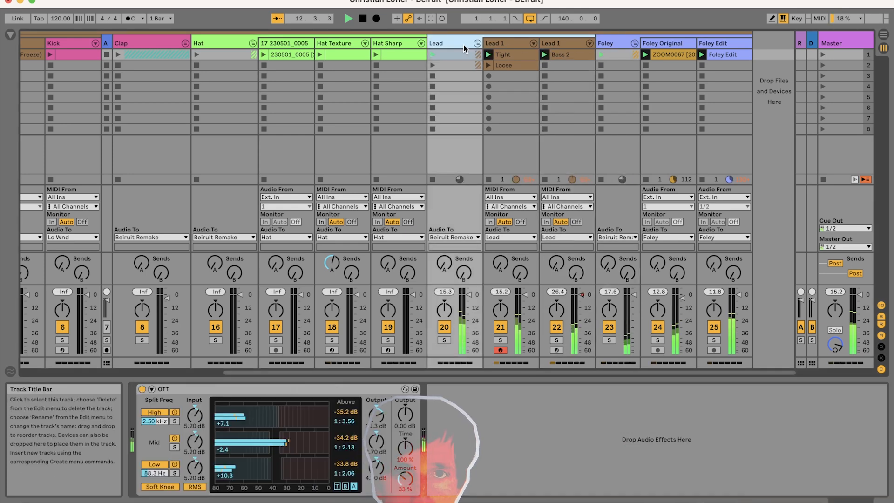
{"action": "left_click", "coordinate": [619, 57]}
{"action": "left_click_drag", "start_coordinate": [236, 468], "coordinate": [246, 476]}
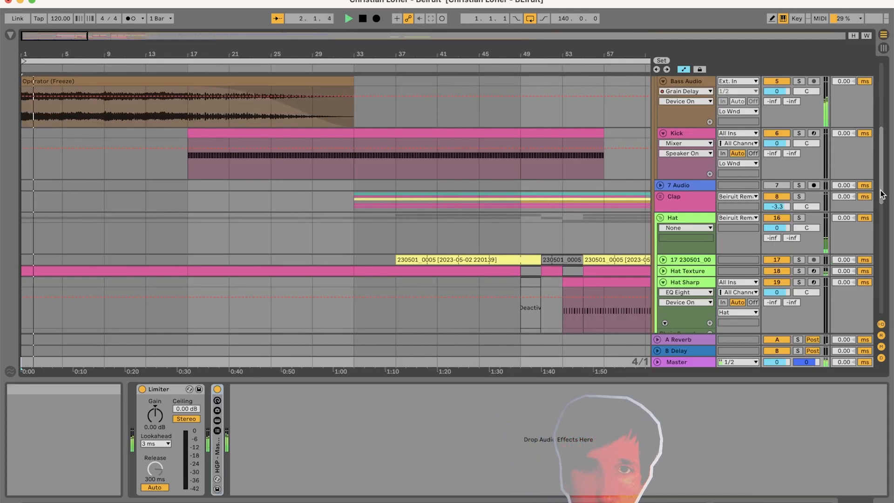
- Fold the Christian Löffler reference track at the start of the Arrangement's track list
{"action": "left_click_drag", "start_coordinate": [881, 195], "coordinate": [882, 86]}
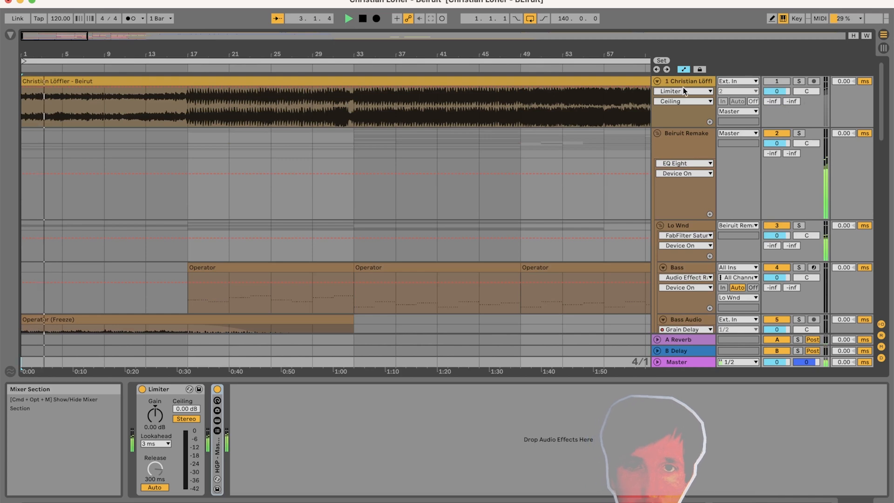
{"action": "left_click", "coordinate": [656, 81]}
{"action": "scroll", "coordinate": [471, 102], "scroll_direction": "down", "scroll_amount": 2}
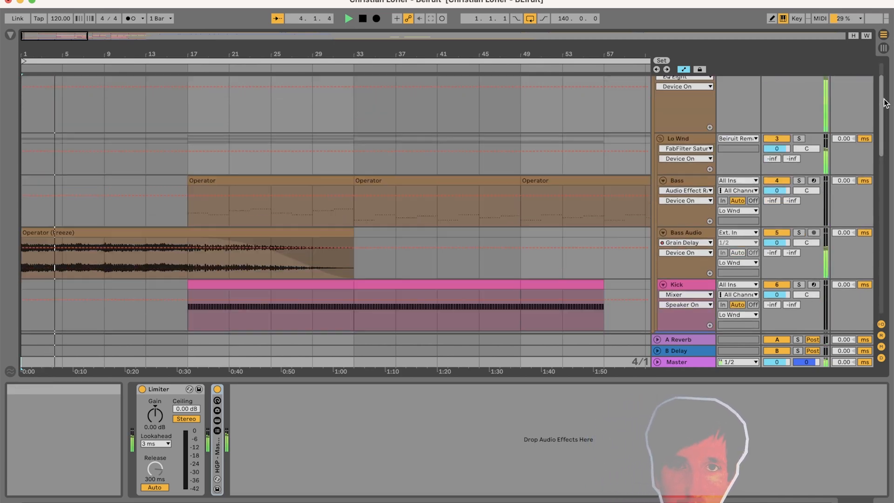
- Hide the device view and zoom the Arrangement timeline in to about the first 33 bars
{"action": "left_click_drag", "start_coordinate": [54, 35], "coordinate": [43, 36]}
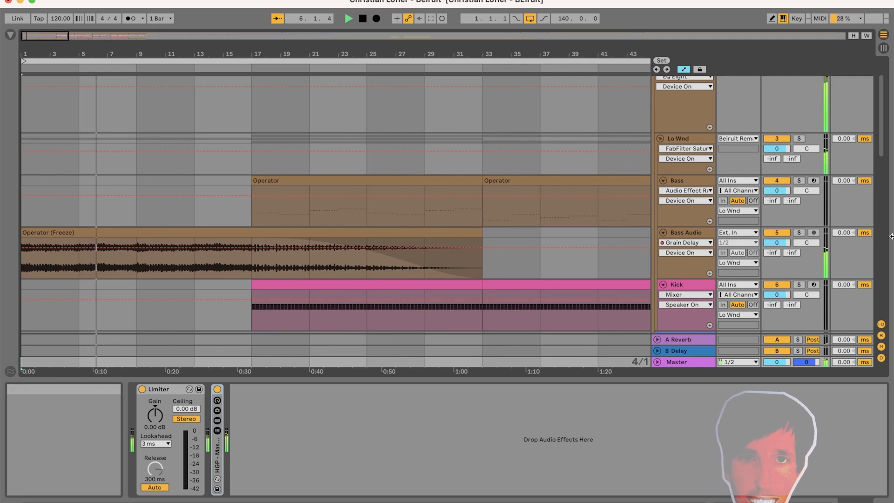
{"action": "left_click_drag", "start_coordinate": [883, 146], "coordinate": [887, 391]}
{"action": "left_click_drag", "start_coordinate": [883, 295], "coordinate": [884, 119]}
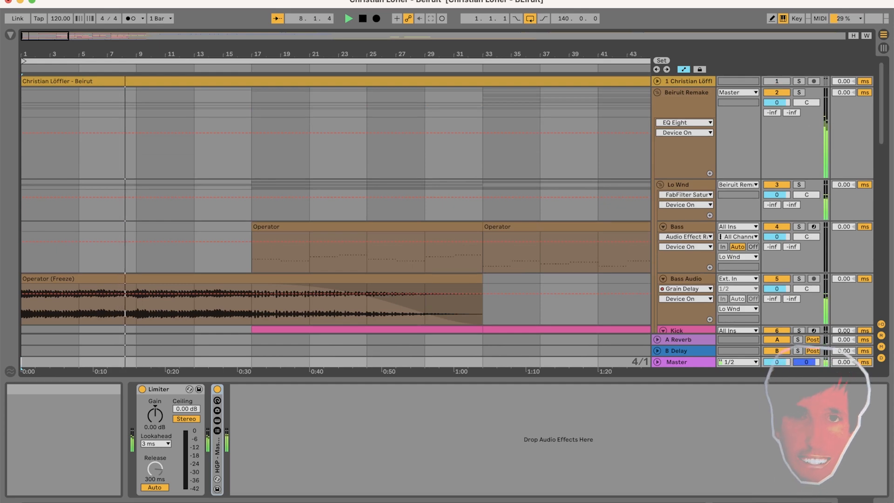
{"action": "left_click", "coordinate": [883, 501]}
{"action": "left_click_drag", "start_coordinate": [461, 54], "coordinate": [593, 62]}
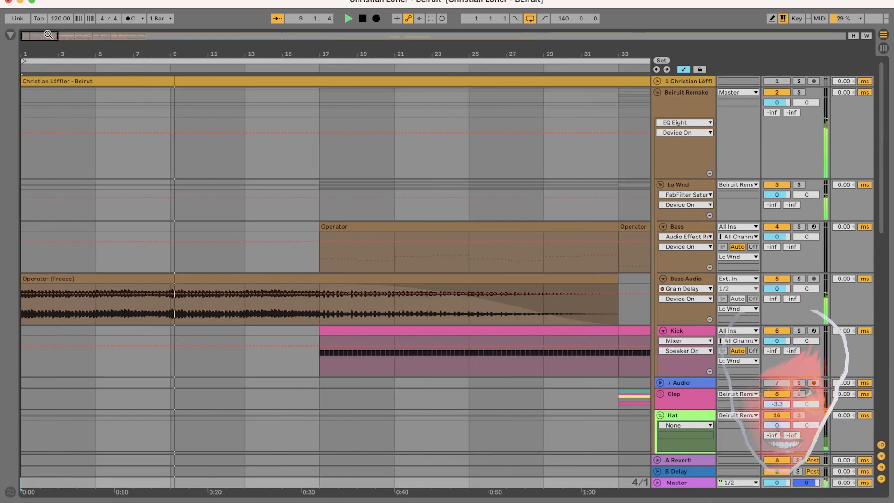
- Follow playback in the Arrangement zoomed in to about 19 bars, and examine the bass, kick, clap and hat tracks
{"action": "left_click", "coordinate": [277, 19]}
{"action": "left_click_drag", "start_coordinate": [413, 55], "coordinate": [710, 70]}
{"action": "left_click", "coordinate": [277, 19]}
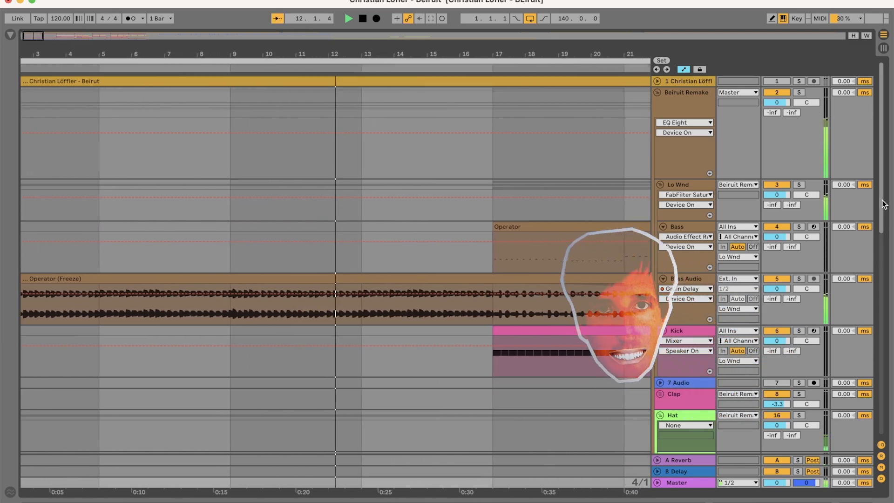
{"action": "left_click_drag", "start_coordinate": [884, 191], "coordinate": [890, 227]}
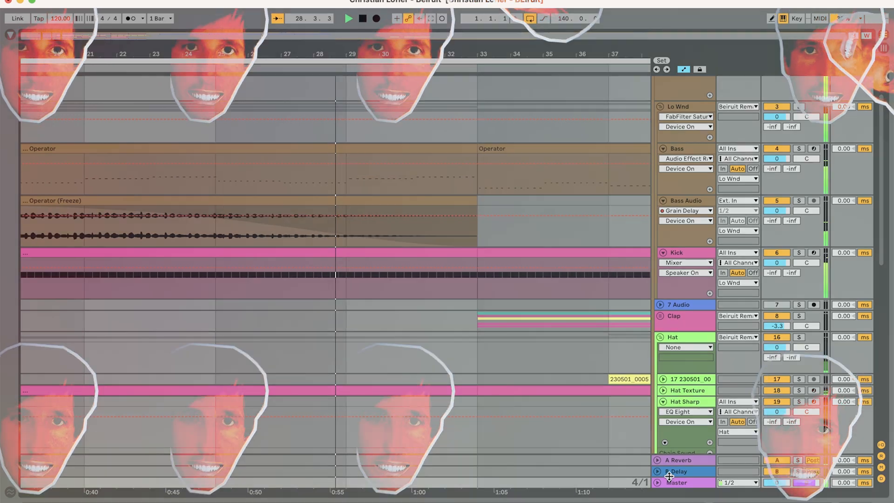
- Enlarge the Master track, show its device chain and add an EQ Eight after the existing devices
{"action": "left_click_drag", "start_coordinate": [669, 477], "coordinate": [669, 387]}
{"action": "left_click", "coordinate": [612, 392]}
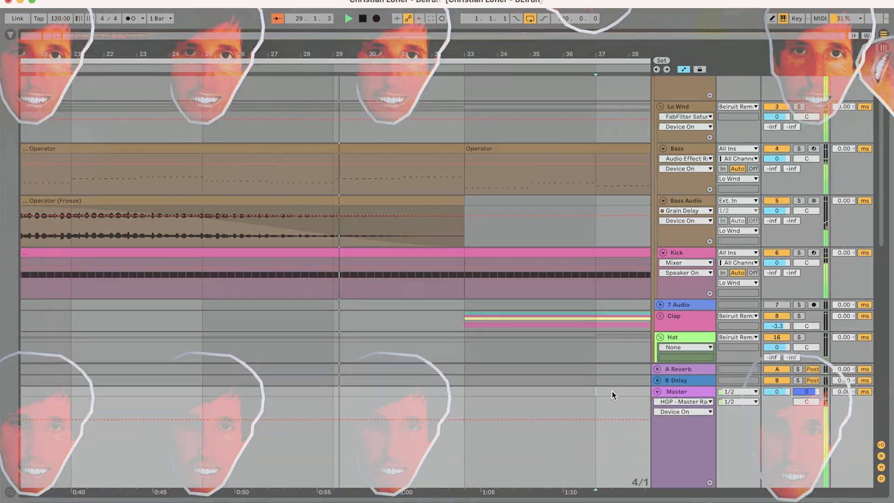
{"action": "key", "text": "shift+Tab"}
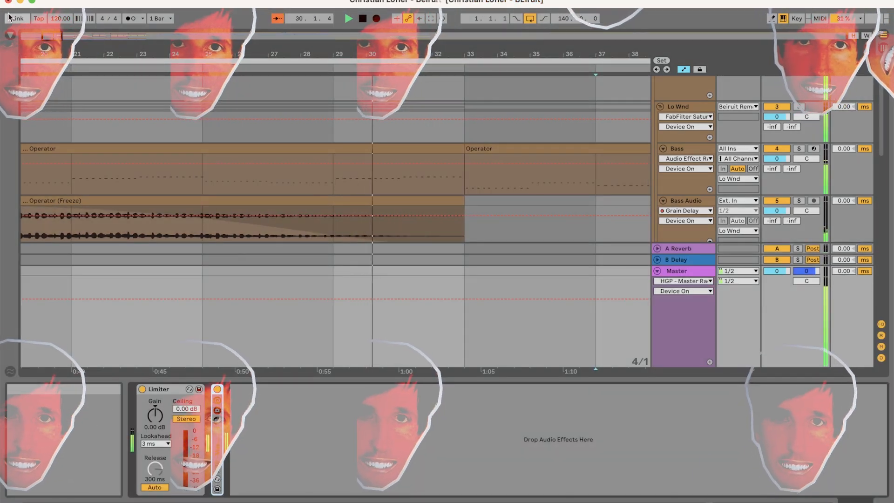
{"action": "key", "text": "super+f"}
{"action": "type", "text": "eq"}
{"action": "key", "text": "Down"}
{"action": "key", "text": "Down"}
{"action": "key", "text": "Return"}
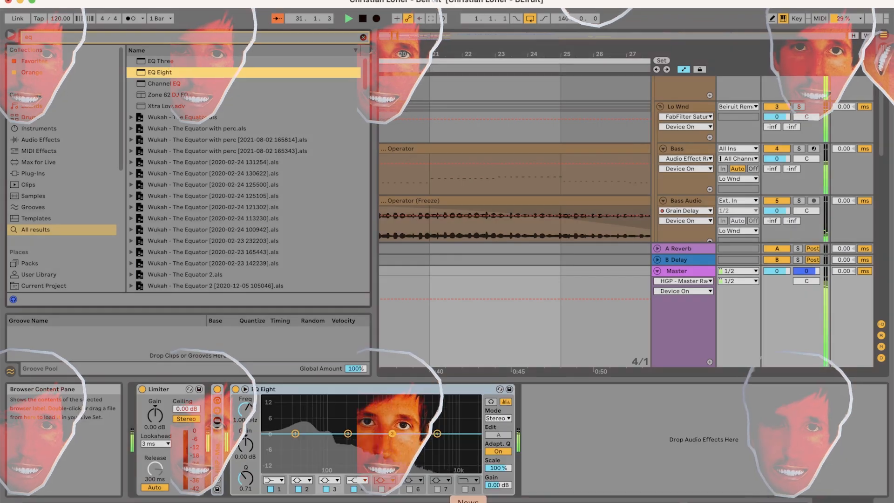
- Examine the Master's frequency spectrum in EQ Eight's expanded display with the browser narrowed to give it more room
{"action": "left_click", "coordinate": [500, 389]}
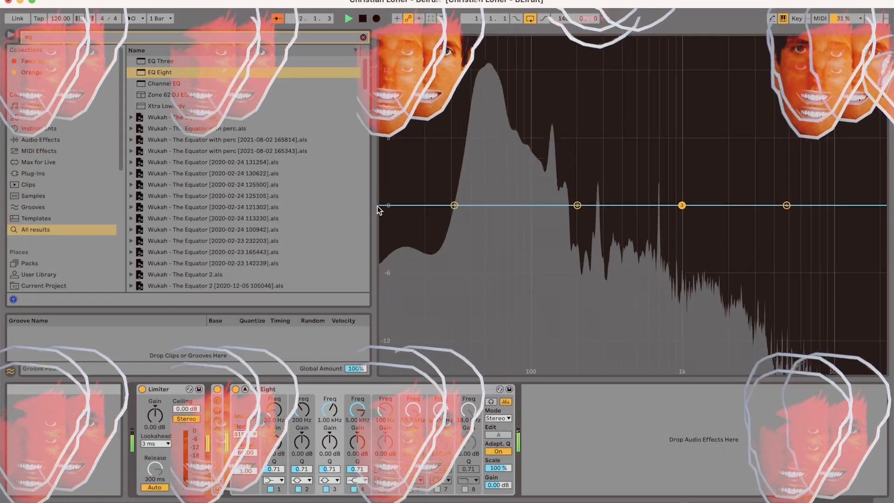
{"action": "left_click_drag", "start_coordinate": [377, 206], "coordinate": [54, 206]}
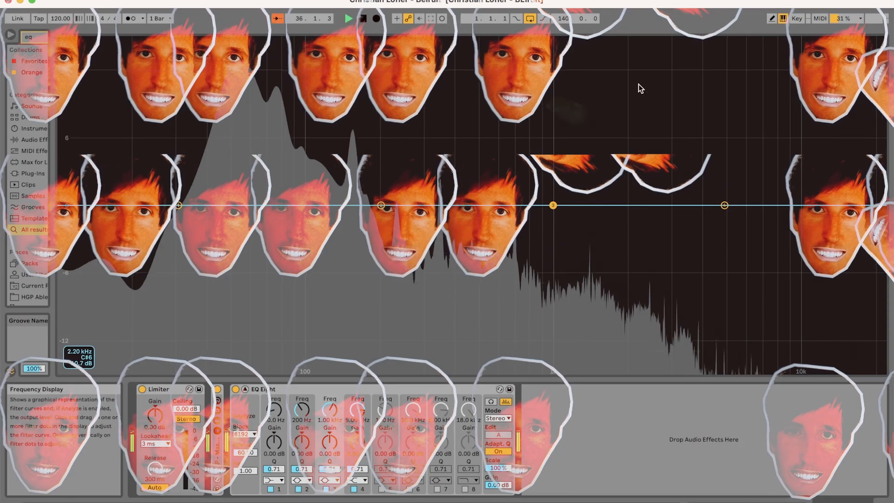
{"action": "key", "text": "Escape"}
- Resume following playback in the Arrangement and fold the Master track
{"action": "left_click", "coordinate": [277, 19]}
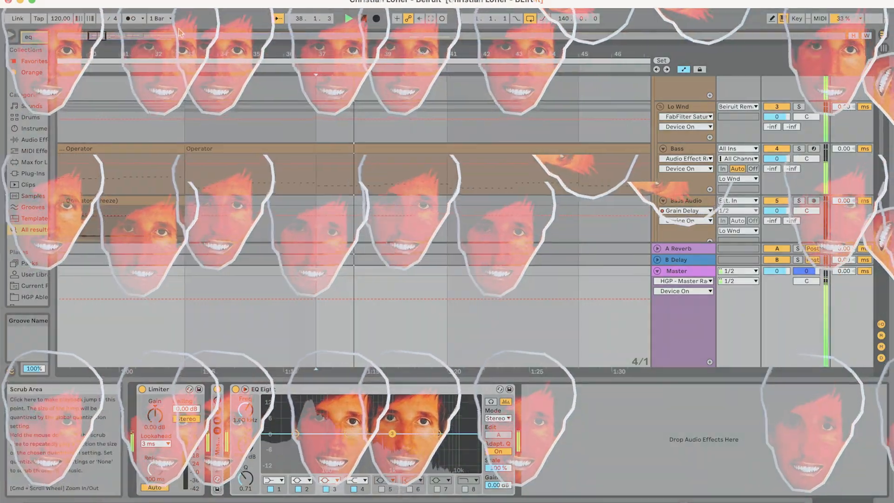
{"action": "left_click_drag", "start_coordinate": [882, 132], "coordinate": [890, 151]}
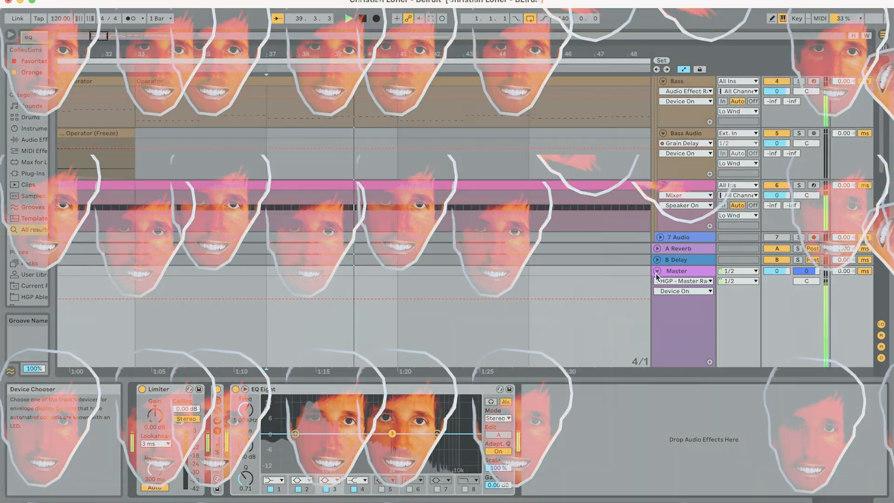
{"action": "left_click", "coordinate": [658, 271]}
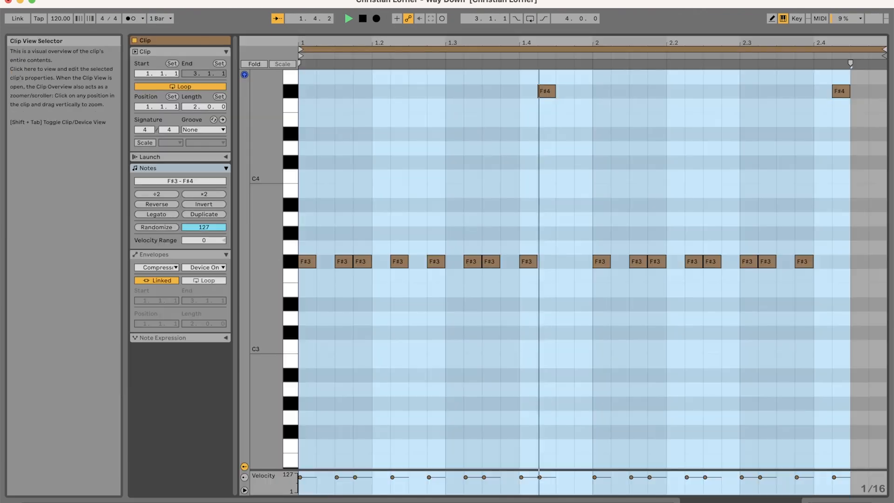
- Set the unison mode of track 1's Wavetable to Noise, then switch on Portal and view its plug-in window
{"action": "left_click", "coordinate": [739, 502]}
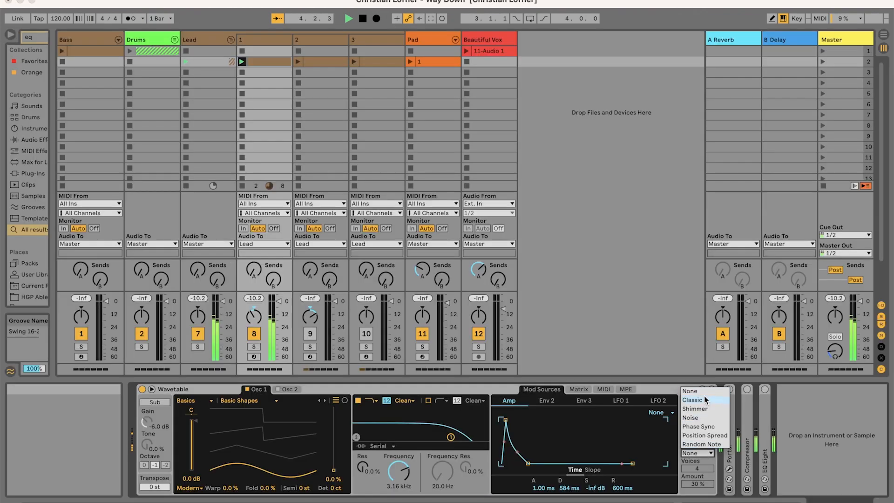
{"action": "double_click", "coordinate": [731, 435]}
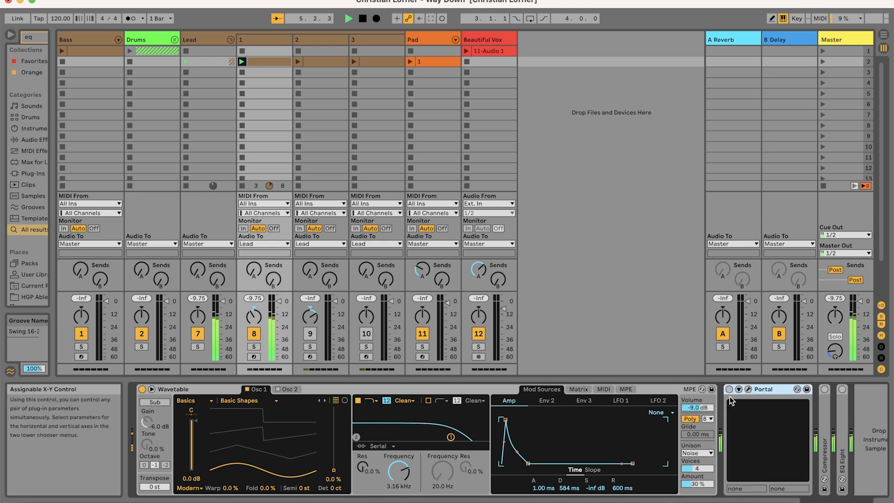
{"action": "left_click", "coordinate": [749, 389]}
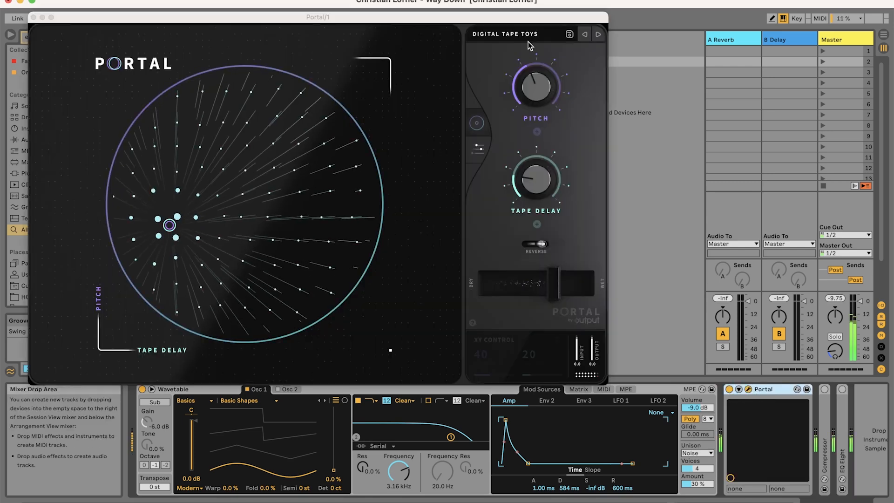
{"action": "left_click", "coordinate": [33, 18]}
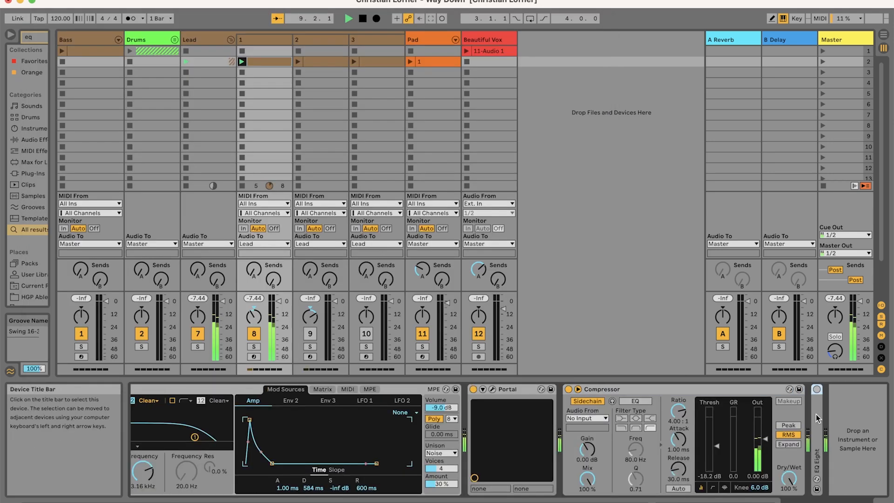
- Unfold and switch on the Compressor and EQ Eight in track 1's device chain
{"action": "double_click", "coordinate": [818, 436]}
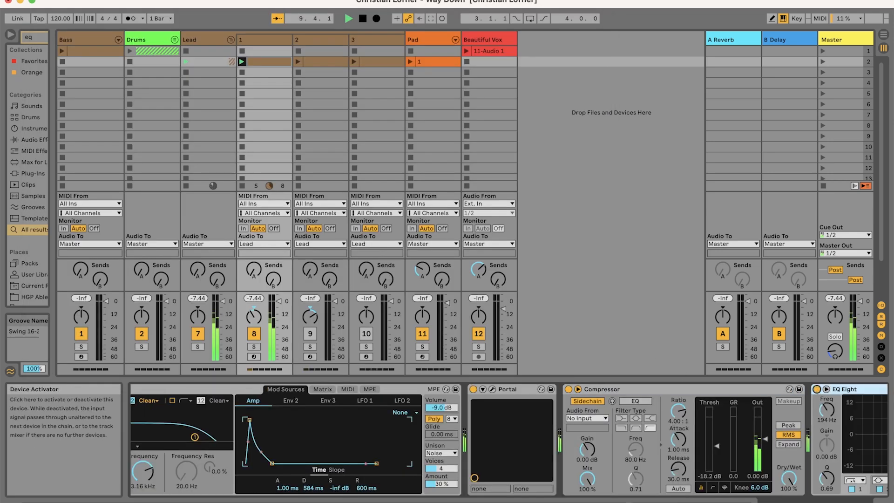
{"action": "left_click", "coordinate": [824, 502]}
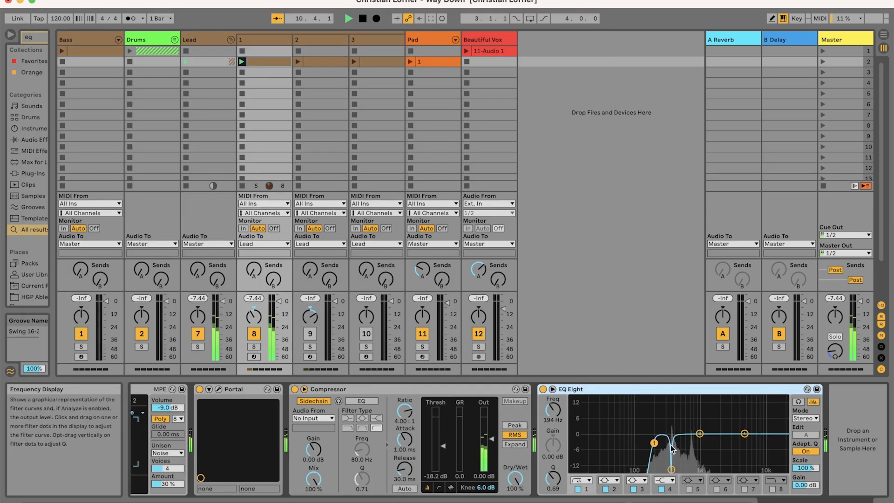
- Activate track 2 with its clip playing and examine the clip's note pattern across bars 4 to 14
{"action": "left_click", "coordinate": [315, 338]}
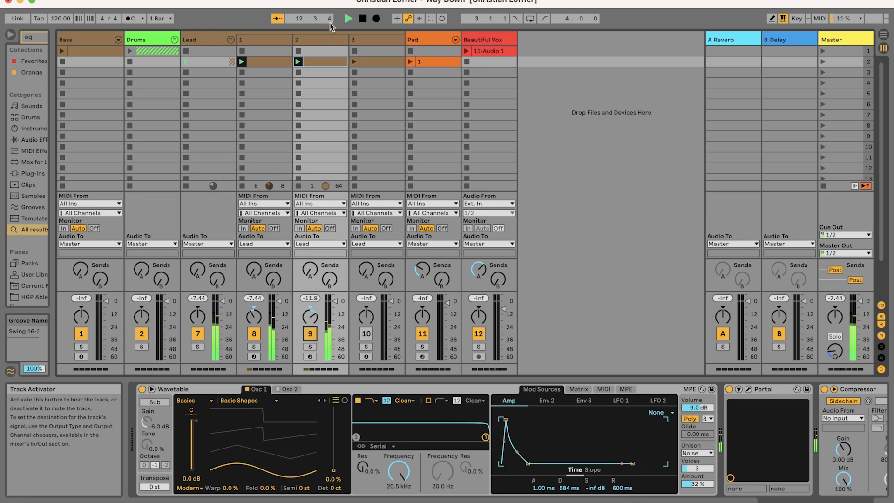
{"action": "left_click", "coordinate": [675, 501]}
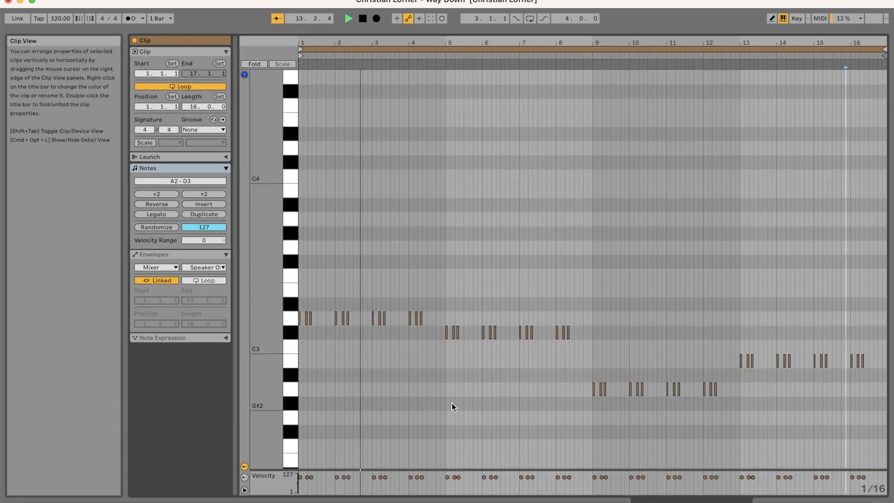
{"action": "mouse_move", "coordinate": [269, 375]}
{"action": "left_mouse_down"}
{"action": "mouse_move", "coordinate": [270, 357]}
{"action": "mouse_move", "coordinate": [273, 395]}
{"action": "mouse_move", "coordinate": [274, 384]}
{"action": "left_mouse_up"}
{"action": "left_click_drag", "start_coordinate": [687, 501], "coordinate": [688, 493]}
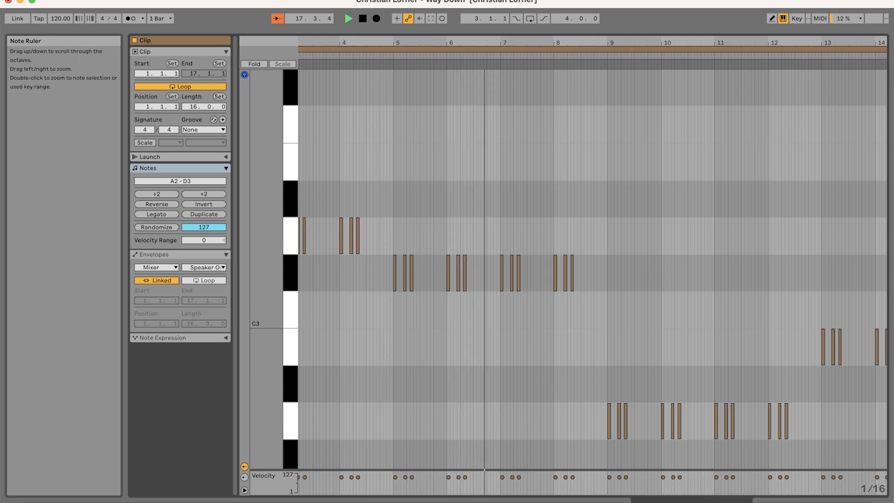
{"action": "left_click_drag", "start_coordinate": [291, 302], "coordinate": [275, 302]}
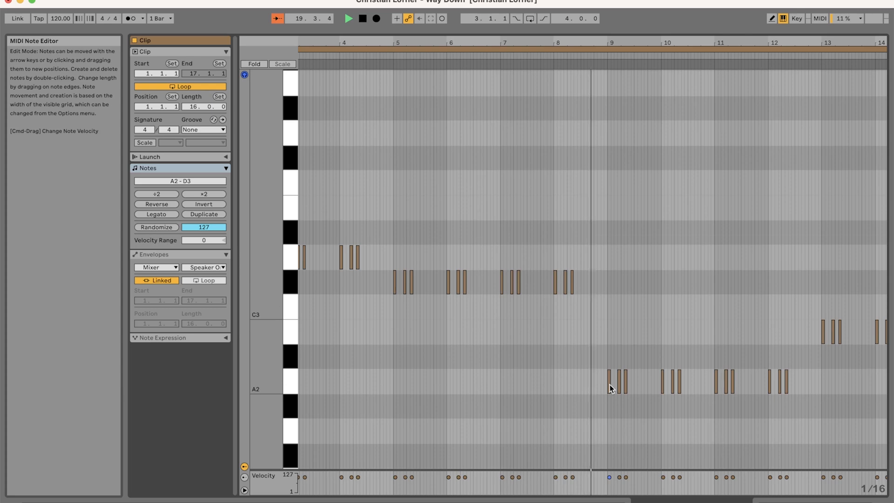
{"action": "left_click", "coordinate": [823, 478]}
{"action": "left_click", "coordinate": [824, 481]}
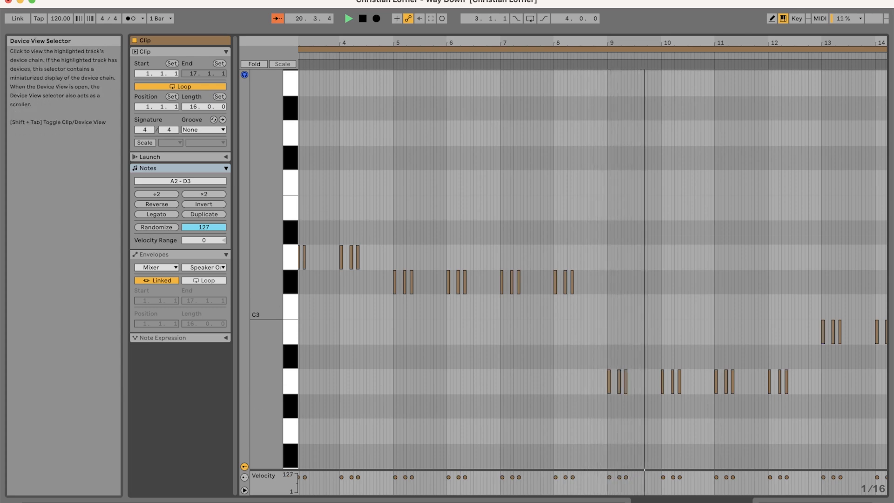
- Review the Compressor and EQ Eight in track 2's device chain, and play track 3's clip along with tracks 1 and 2
{"action": "key", "text": "Tab"}
{"action": "left_click", "coordinate": [383, 40]}
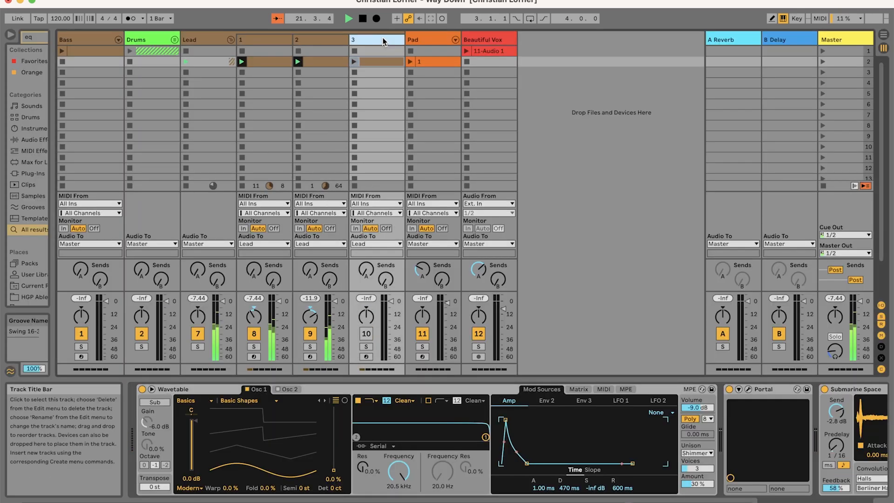
{"action": "left_click", "coordinate": [316, 37]}
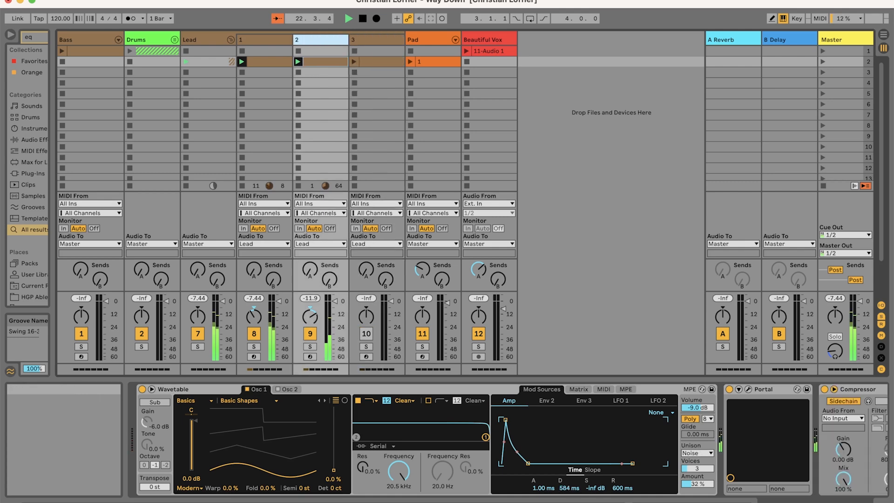
{"action": "left_click", "coordinate": [834, 502]}
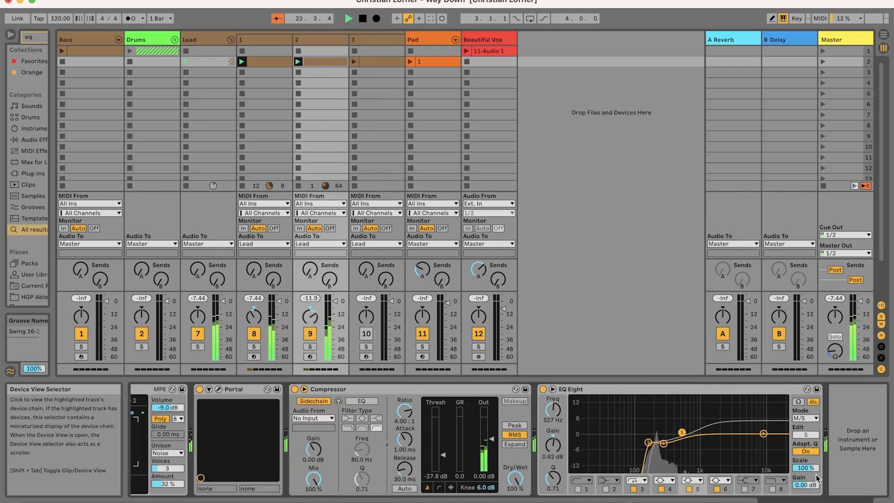
{"action": "left_click", "coordinate": [384, 66]}
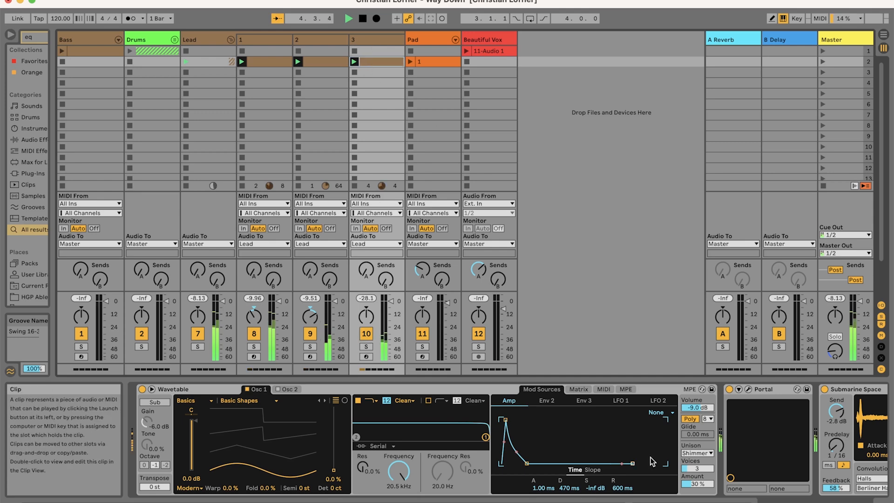
- Unfold and switch on the Submarine Space reverb, Compressor and EQ Eight in the Lead group's chain
{"action": "left_click", "coordinate": [196, 39]}
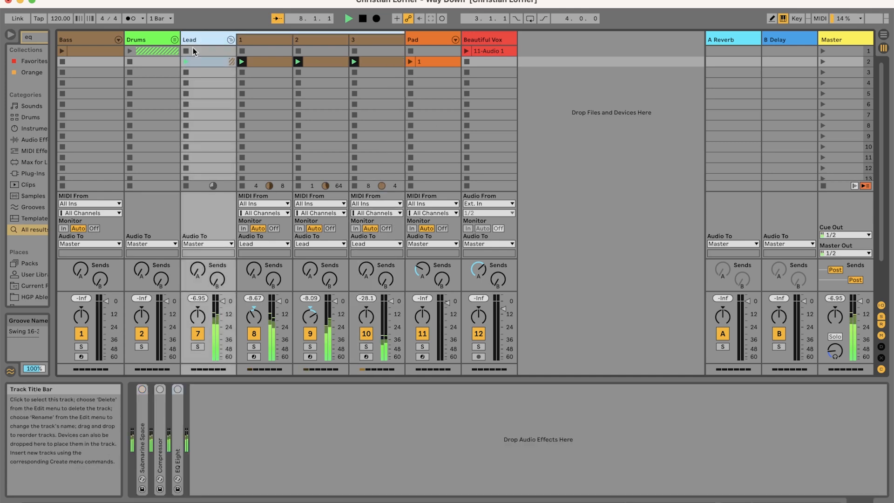
{"action": "double_click", "coordinate": [147, 433]}
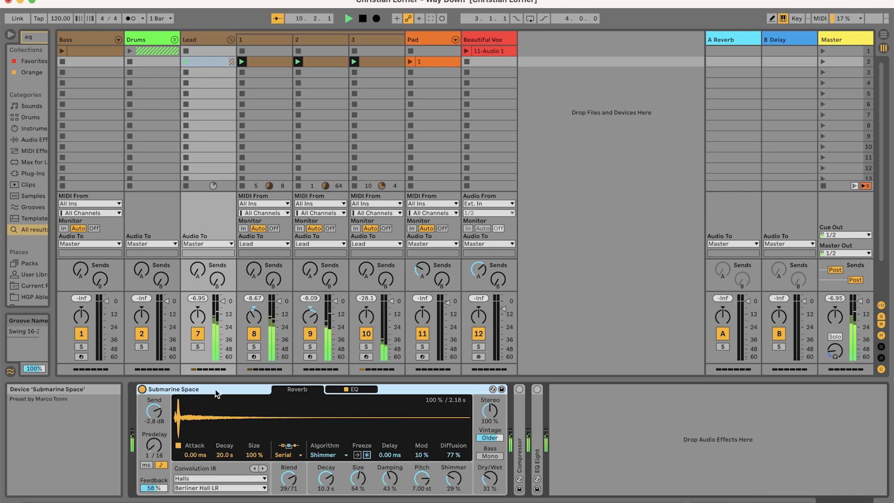
{"action": "double_click", "coordinate": [518, 446]}
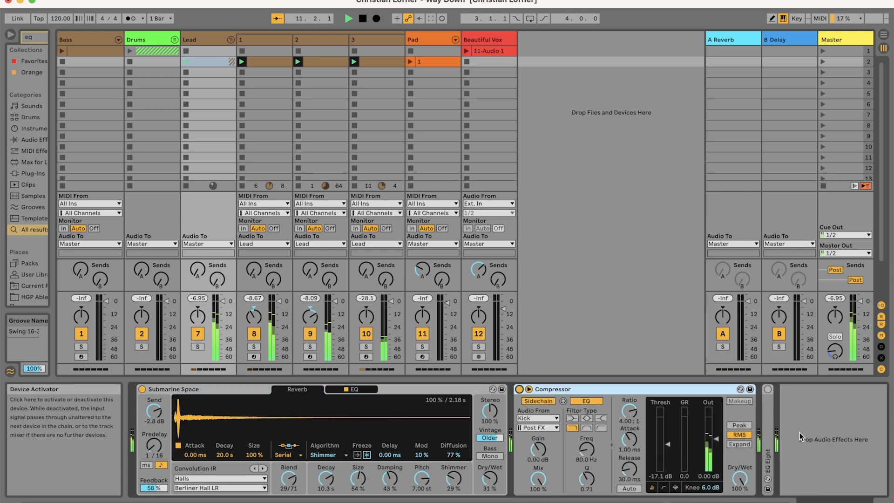
{"action": "double_click", "coordinate": [767, 394]}
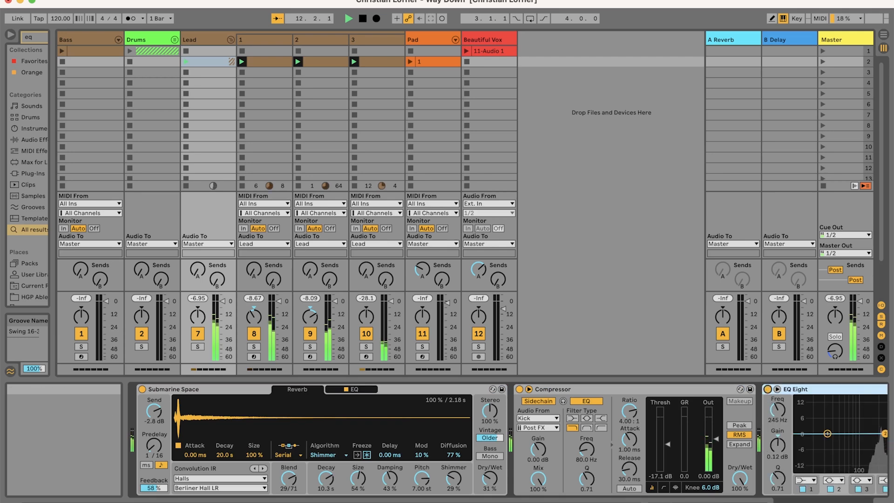
{"action": "scroll", "coordinate": [821, 498], "scroll_direction": "right", "scroll_amount": 5}
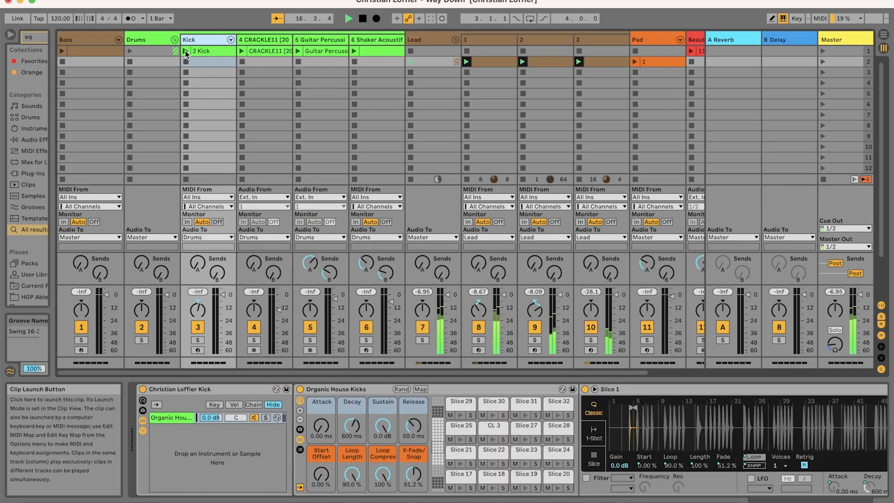
- Play the Kick clip with the leads and review the Lead group's Compressor sidechained to the Kick
{"action": "left_click", "coordinate": [185, 51]}
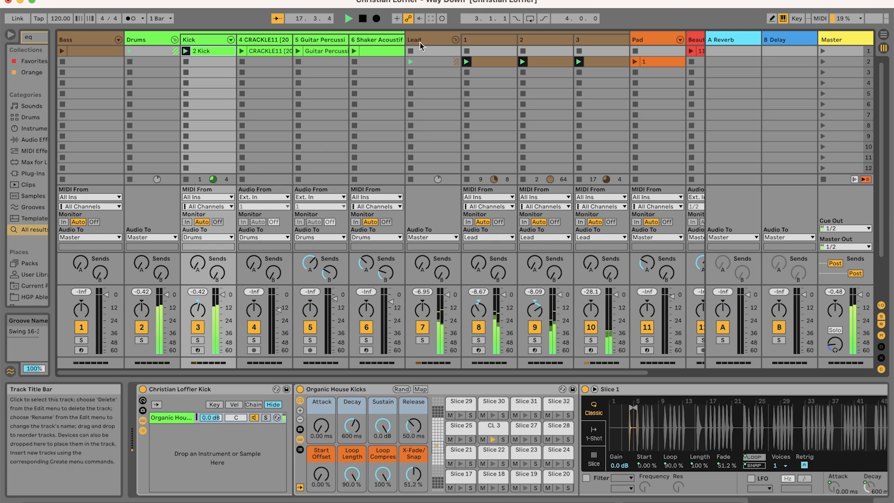
{"action": "left_click", "coordinate": [431, 43]}
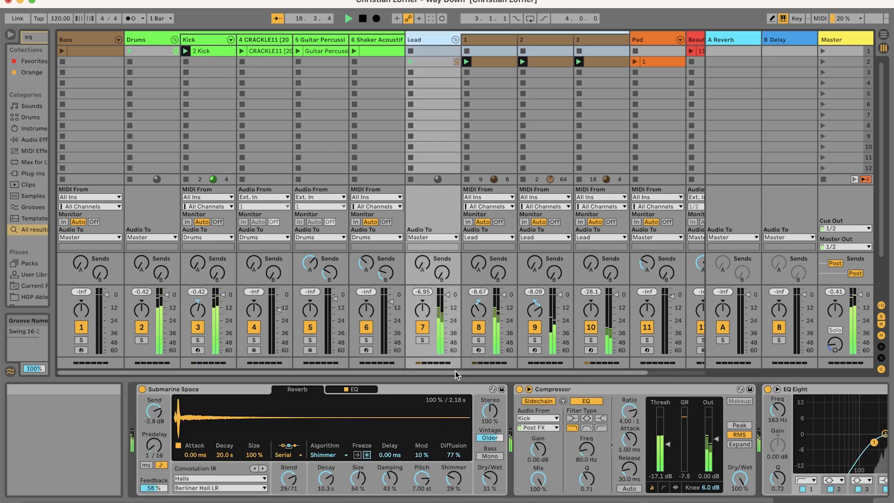
{"action": "scroll", "coordinate": [459, 371], "scroll_direction": "right", "scroll_amount": 5}
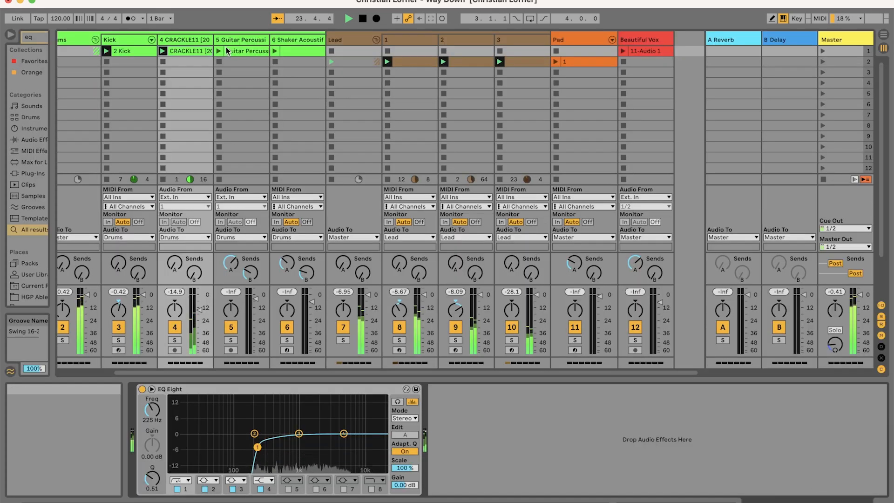
- Set the Guitar Percussion clip's pitch to -20 semitones and its gain to -5.20 dB
{"action": "left_click", "coordinate": [241, 40]}
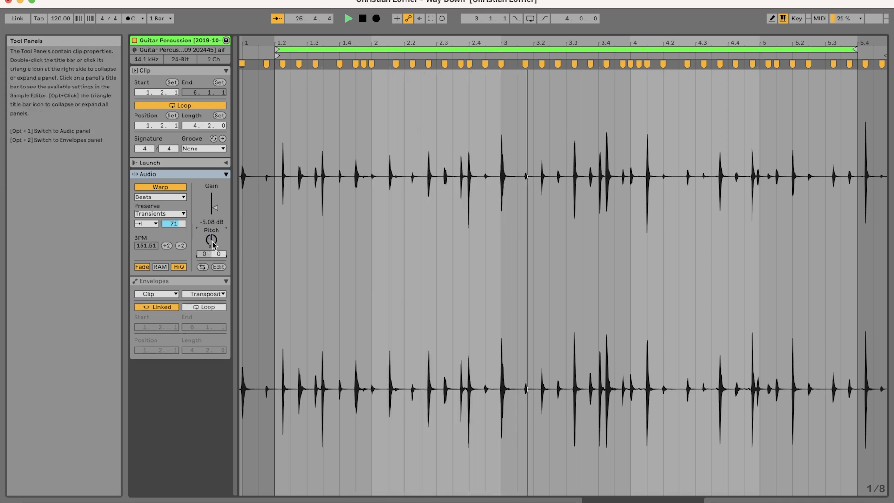
{"action": "left_click_drag", "start_coordinate": [216, 241], "coordinate": [217, 261]}
{"action": "left_click_drag", "start_coordinate": [213, 211], "coordinate": [213, 212]}
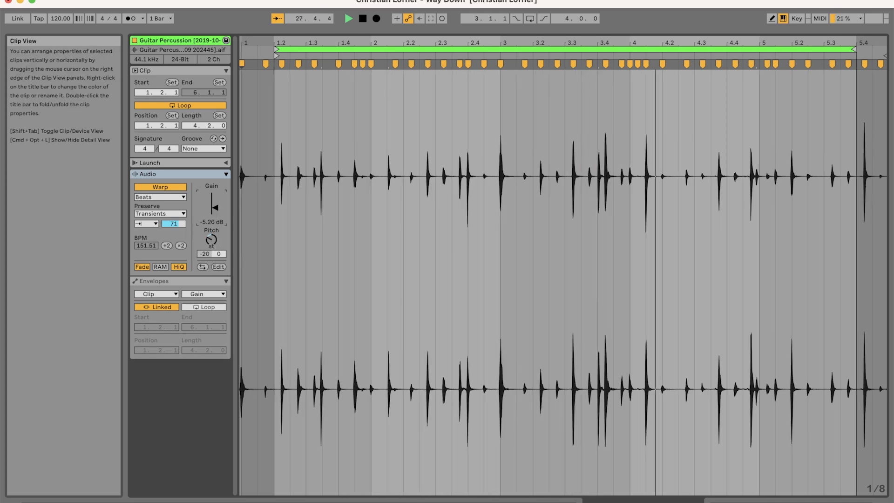
- Show the Guitar Percussion track's device chain and play the 6 Shaker Acoustic clip along with the other drums and leads
{"action": "left_click", "coordinate": [791, 501]}
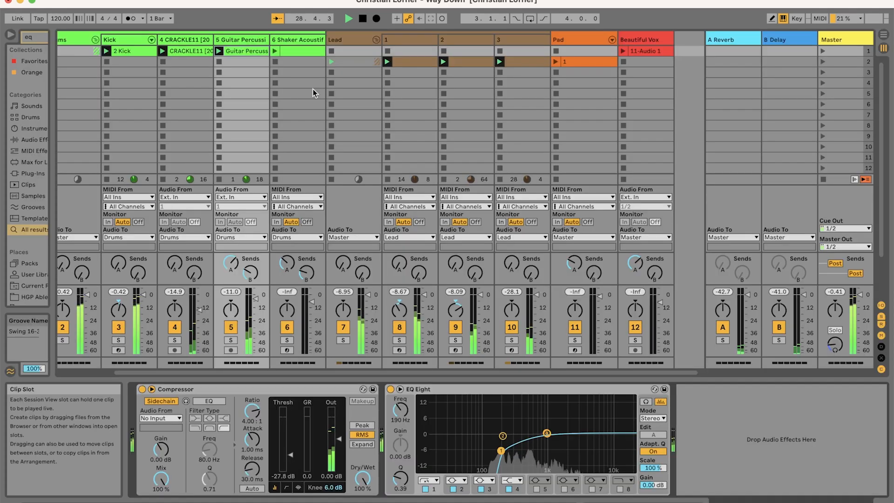
{"action": "left_click", "coordinate": [294, 45]}
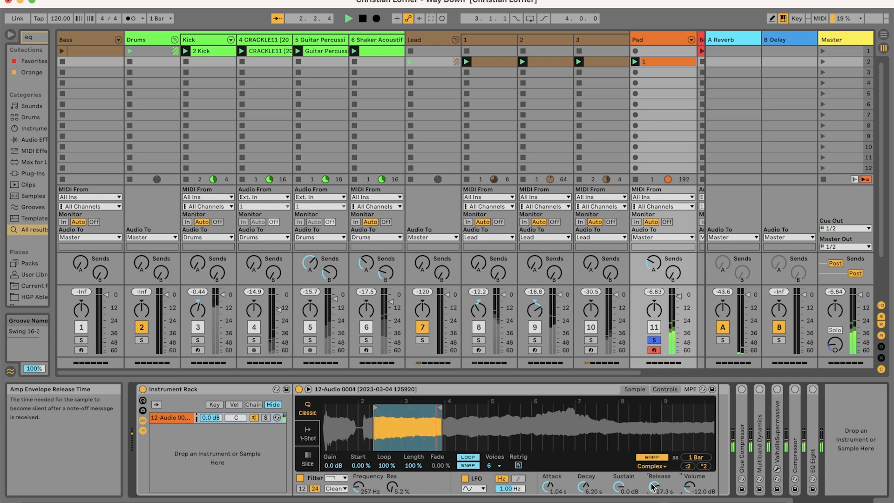
- Unfold the Glue Compressor, Multiband Dynamics and ValhallaSupermassive in the Pad track's chain, and inspect the ValhallaSupermassive plug-in window
{"action": "double_click", "coordinate": [744, 418]}
{"action": "double_click", "coordinate": [765, 436]}
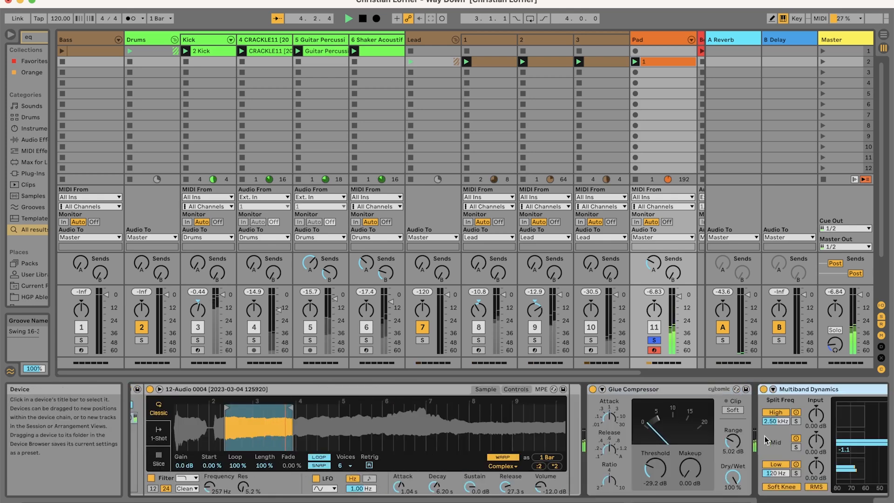
{"action": "double_click", "coordinate": [782, 437]}
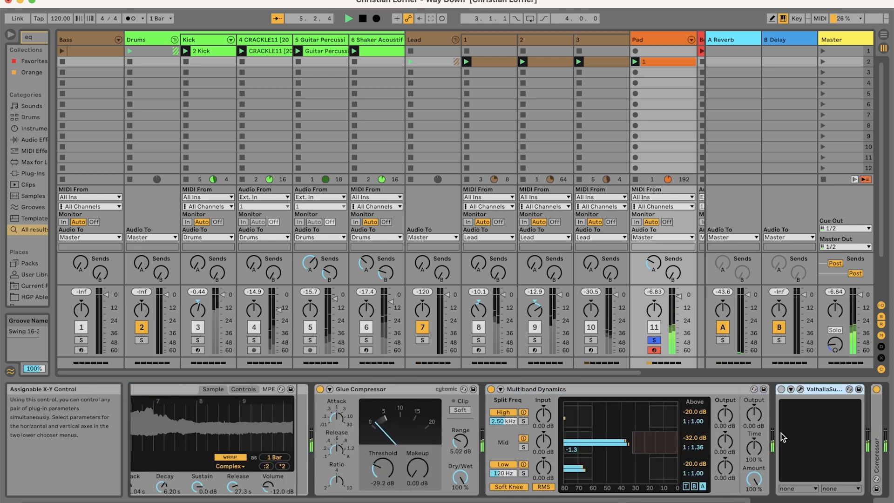
{"action": "left_click", "coordinate": [801, 389]}
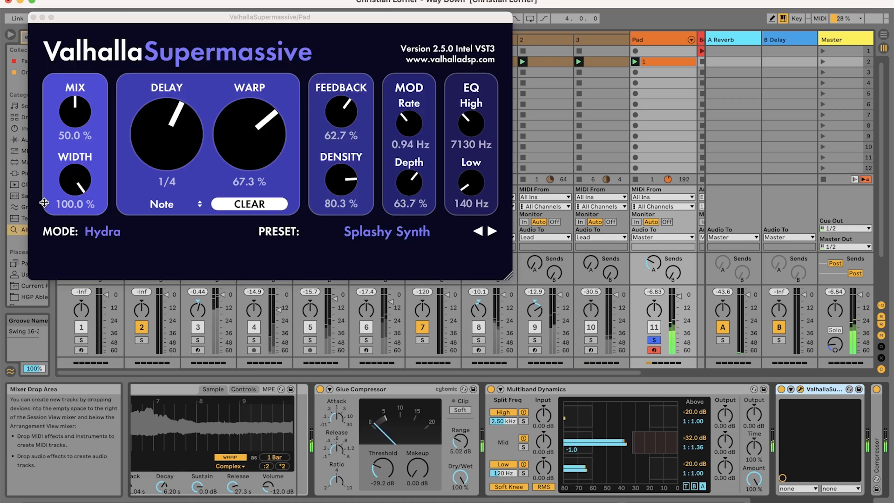
{"action": "left_click", "coordinate": [38, 18]}
{"action": "left_click", "coordinate": [33, 18]}
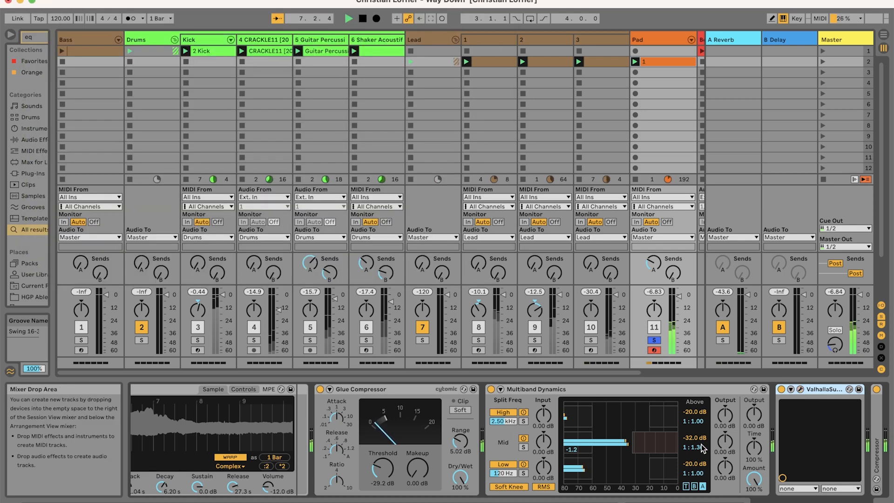
- Review the rest of the Pad track's device chain through to EQ Eight, and unsolo the Pad
{"action": "scroll", "coordinate": [821, 421], "scroll_direction": "right", "scroll_amount": 3}
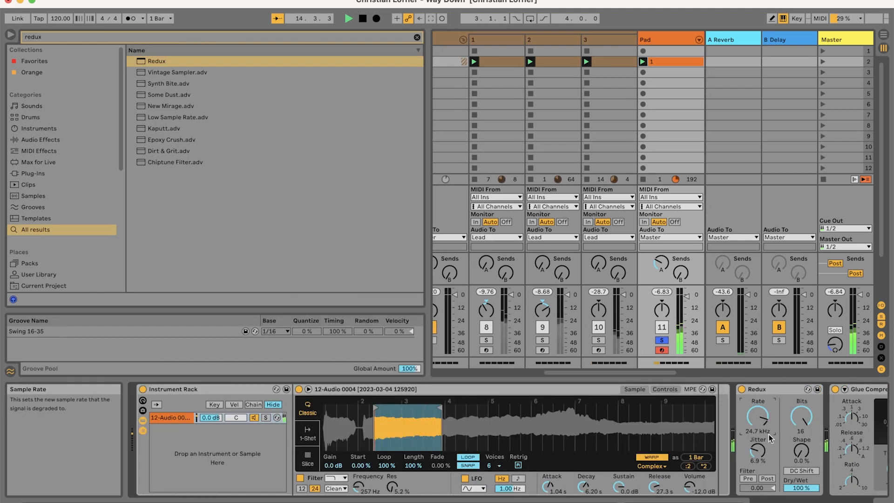
{"action": "scroll", "coordinate": [770, 438], "scroll_direction": "right", "scroll_amount": 10}
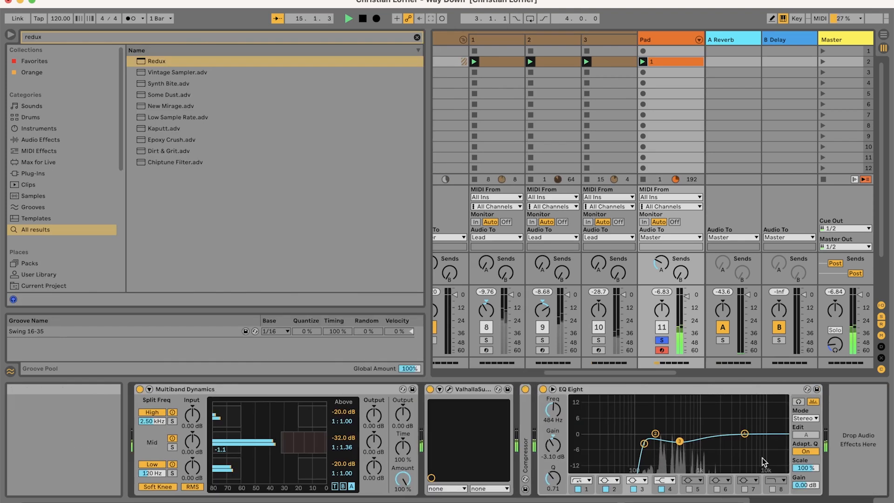
{"action": "left_click", "coordinate": [662, 341]}
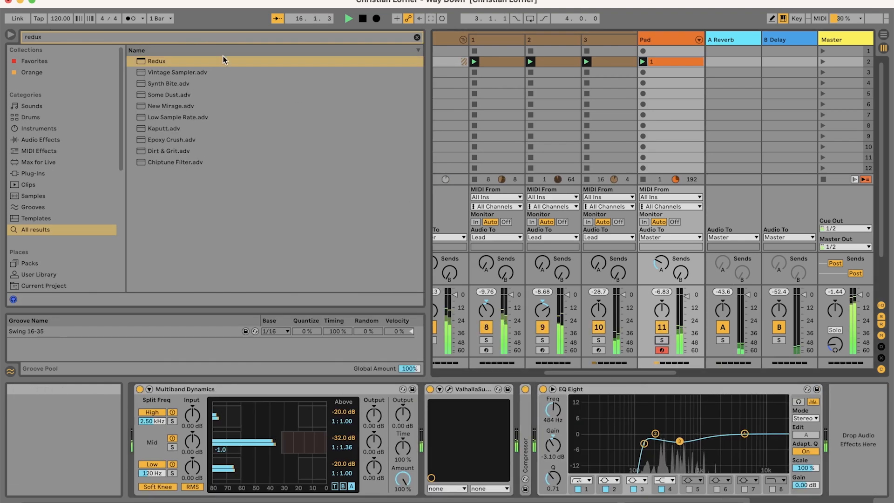
- Hide the browser and play the Bass track's clip in solo
{"action": "left_click", "coordinate": [10, 36]}
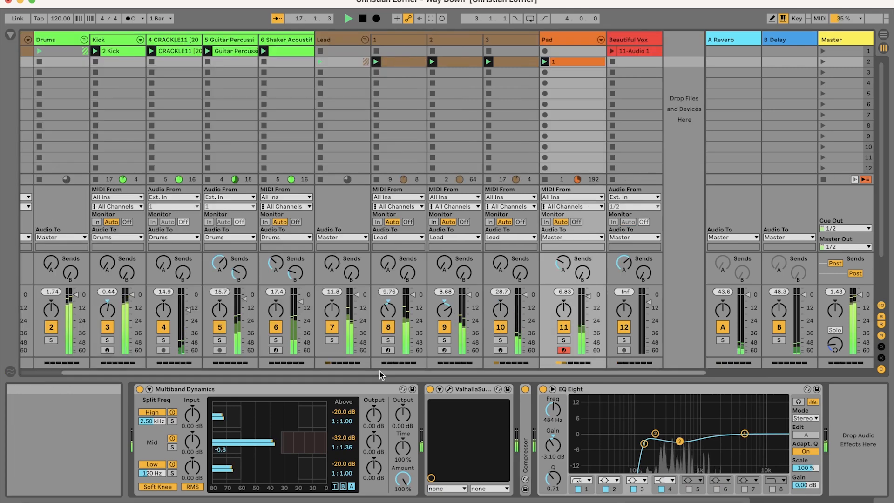
{"action": "left_click_drag", "start_coordinate": [379, 371], "coordinate": [2, 371]}
{"action": "left_click", "coordinate": [25, 50]}
{"action": "left_click", "coordinate": [45, 340]}
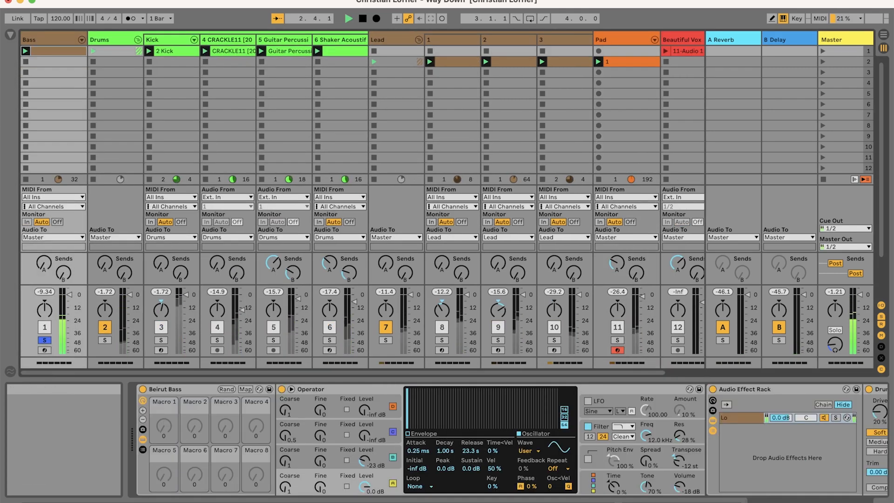
- Review the Glue Compressor, EQ Eight and Spectrum in the Bass track's device chain, and unsolo the Bass
{"action": "left_click", "coordinate": [862, 502]}
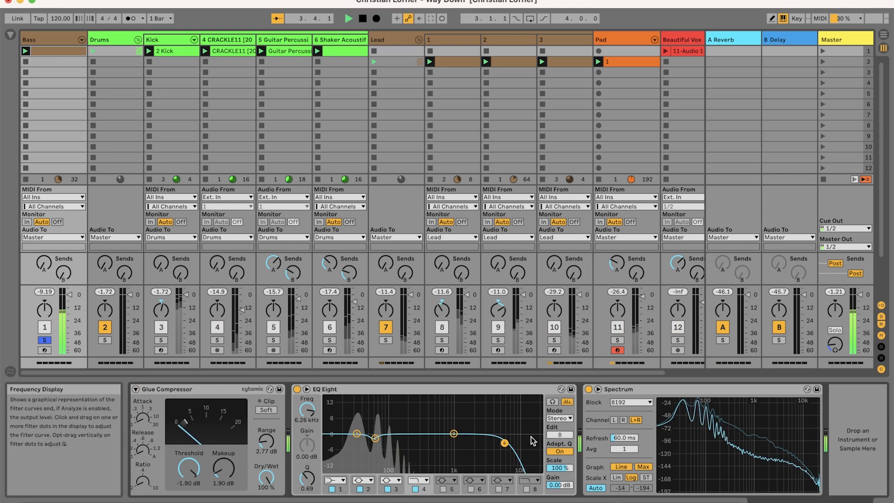
{"action": "left_click_drag", "start_coordinate": [859, 502], "coordinate": [806, 502]}
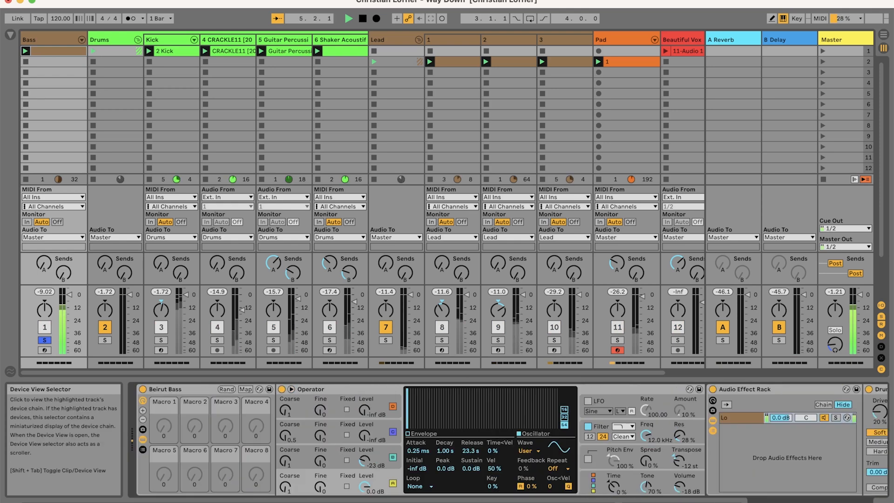
{"action": "left_click", "coordinate": [41, 340]}
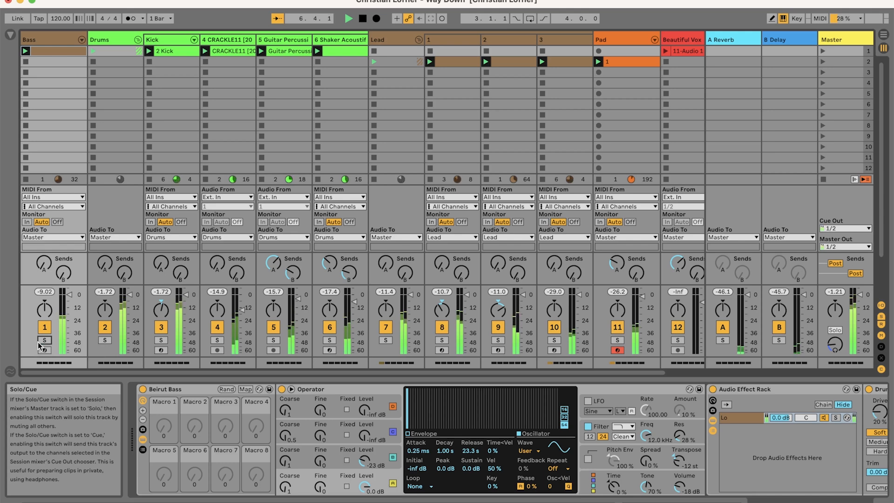
- Play the Beautiful Vox track's 11-Audio 1 clip along with the other tracks
{"action": "scroll", "coordinate": [238, 375], "scroll_direction": "right", "scroll_amount": 2}
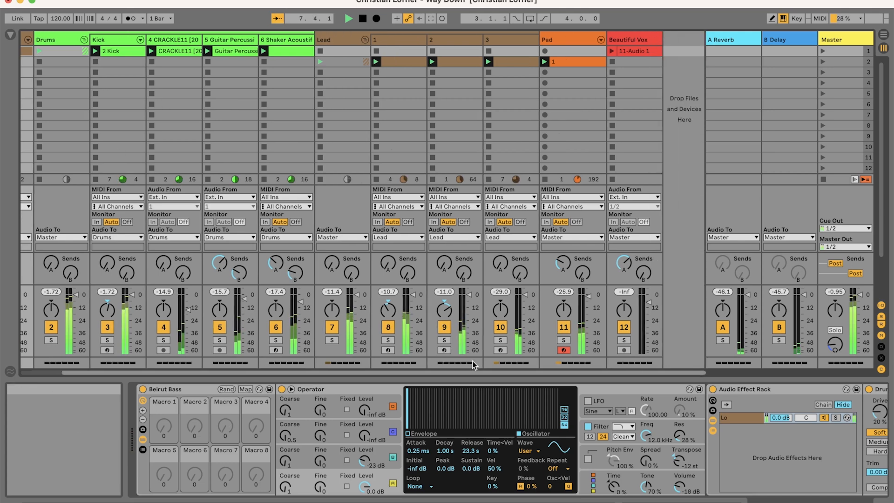
{"action": "left_click", "coordinate": [623, 59]}
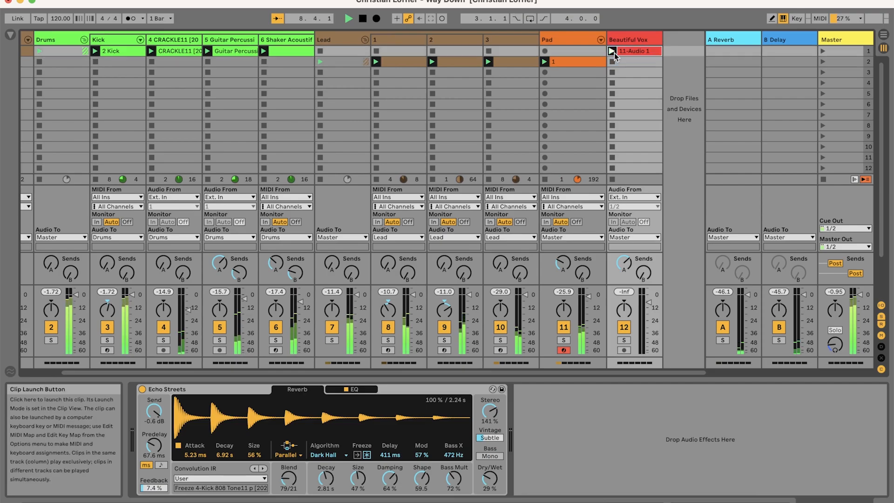